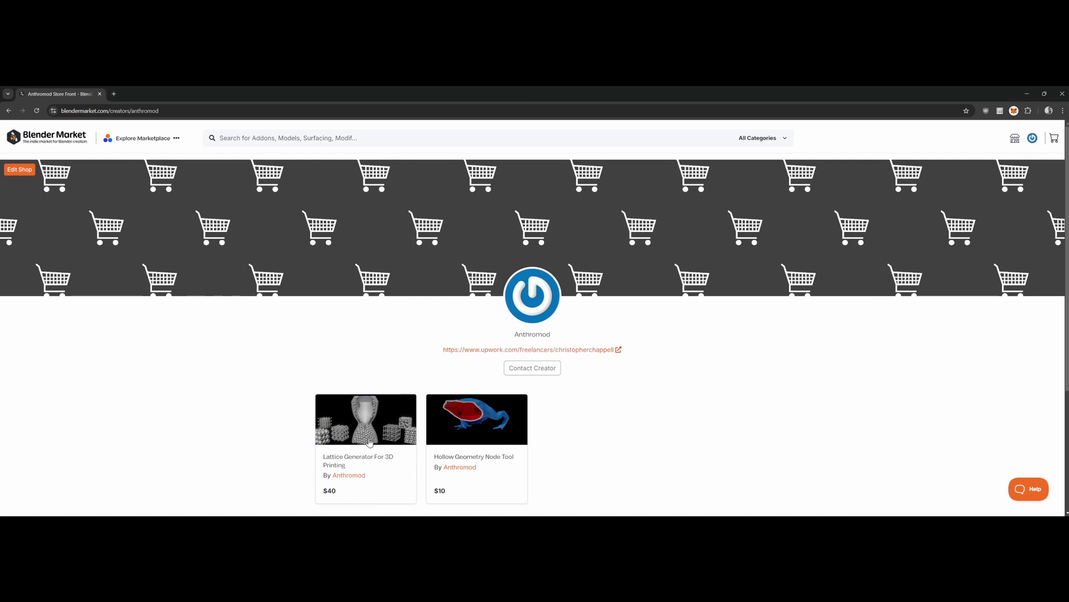
Open the Lattice Generator For 3D Printing product page and browse through its gallery images
click(369, 445)
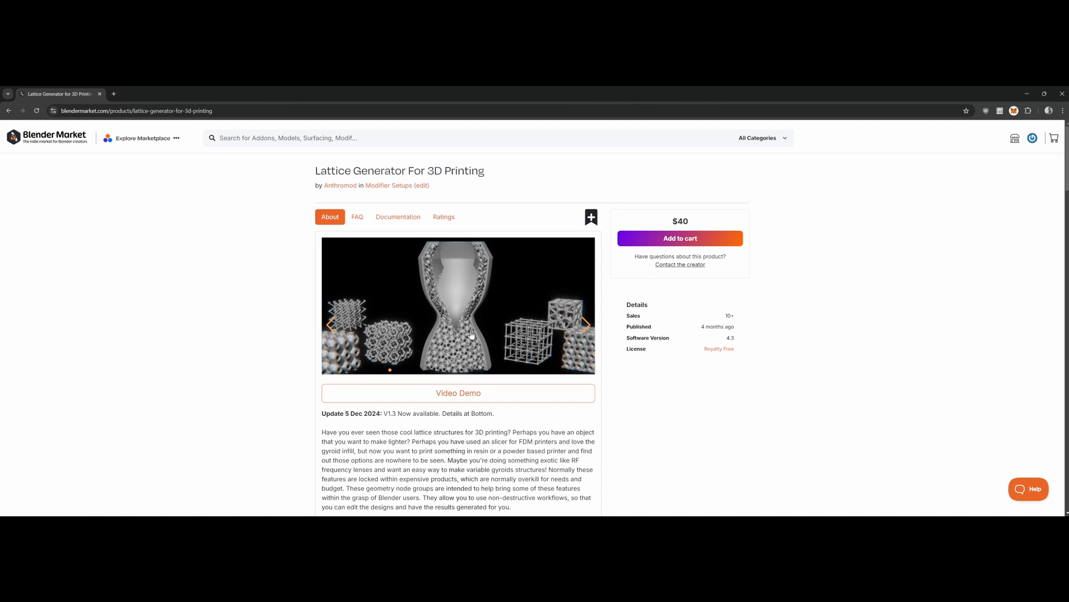
click(585, 325)
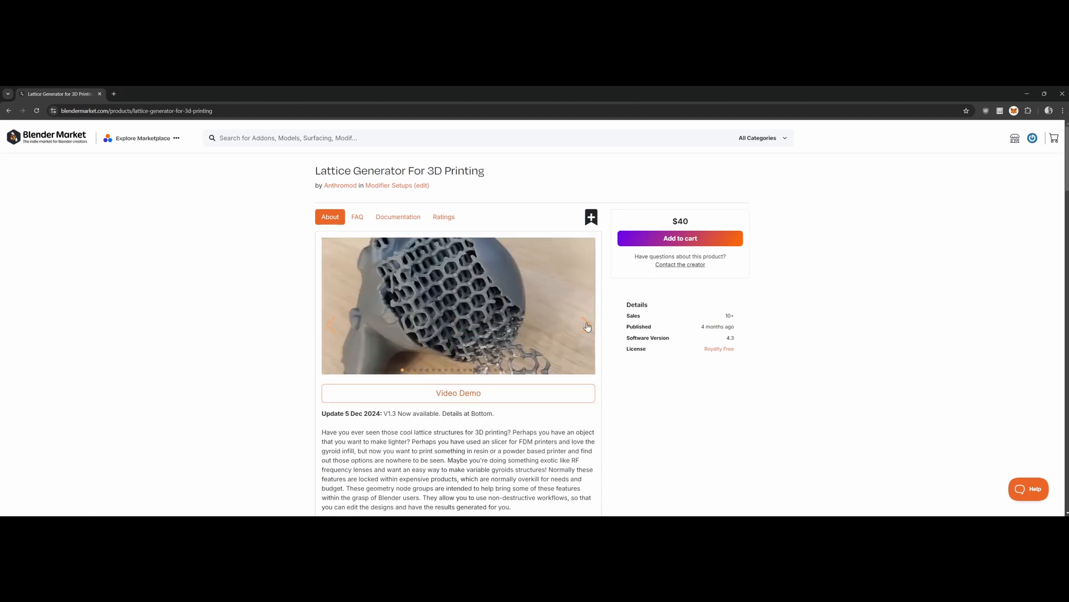
click(586, 326)
click(586, 326)
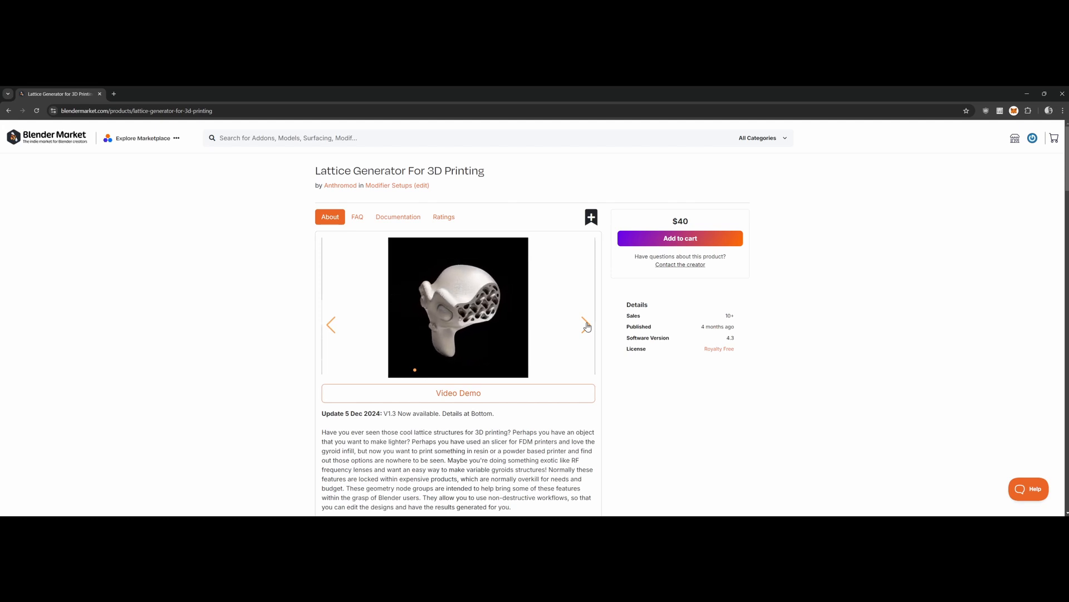
click(586, 325)
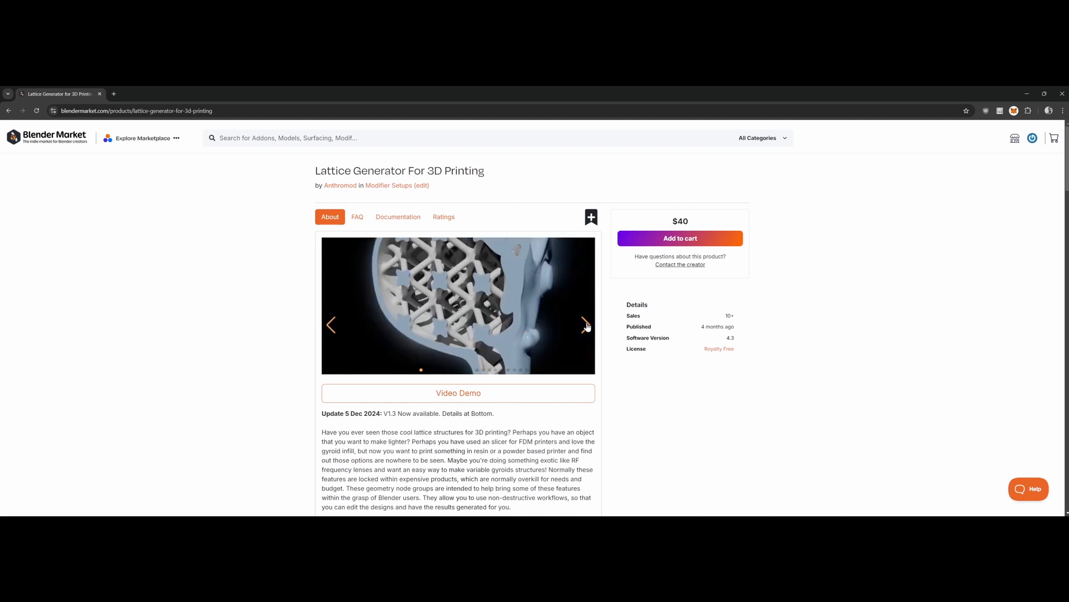
click(586, 325)
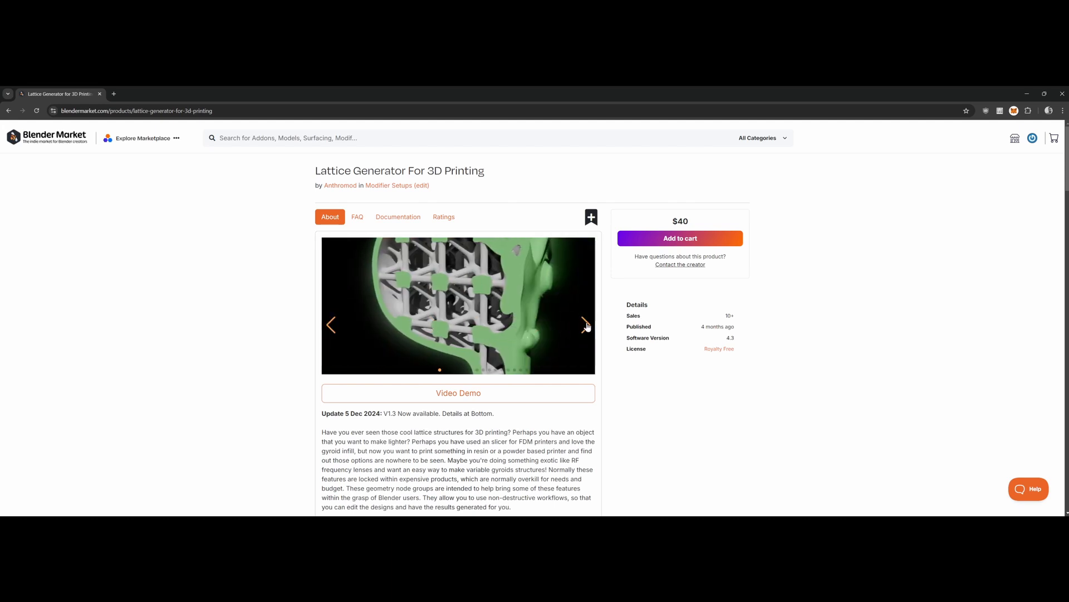
click(587, 326)
click(587, 326)
click(587, 327)
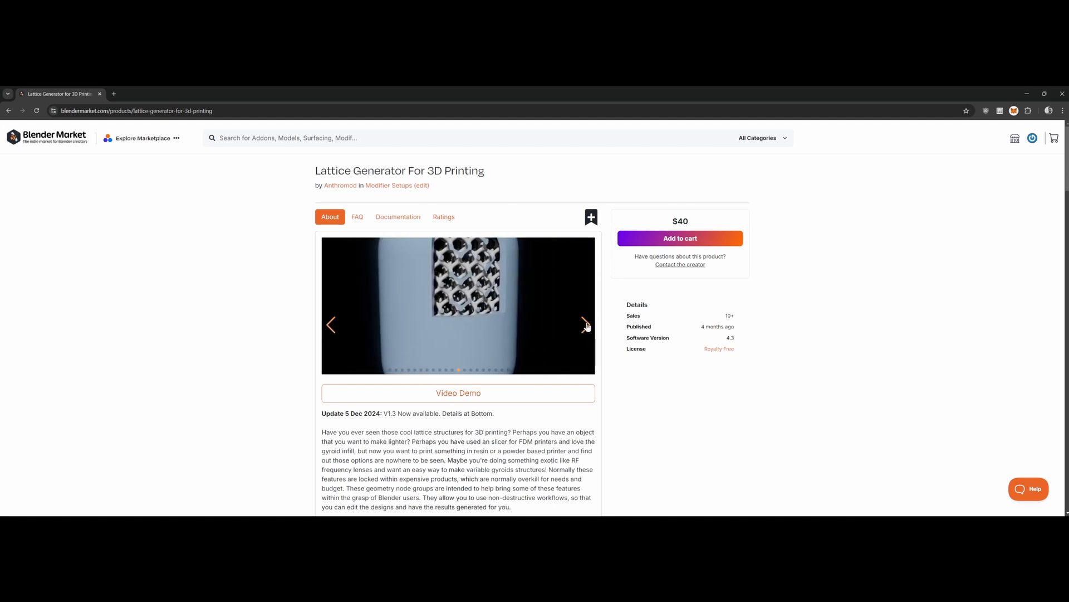
click(587, 327)
click(587, 326)
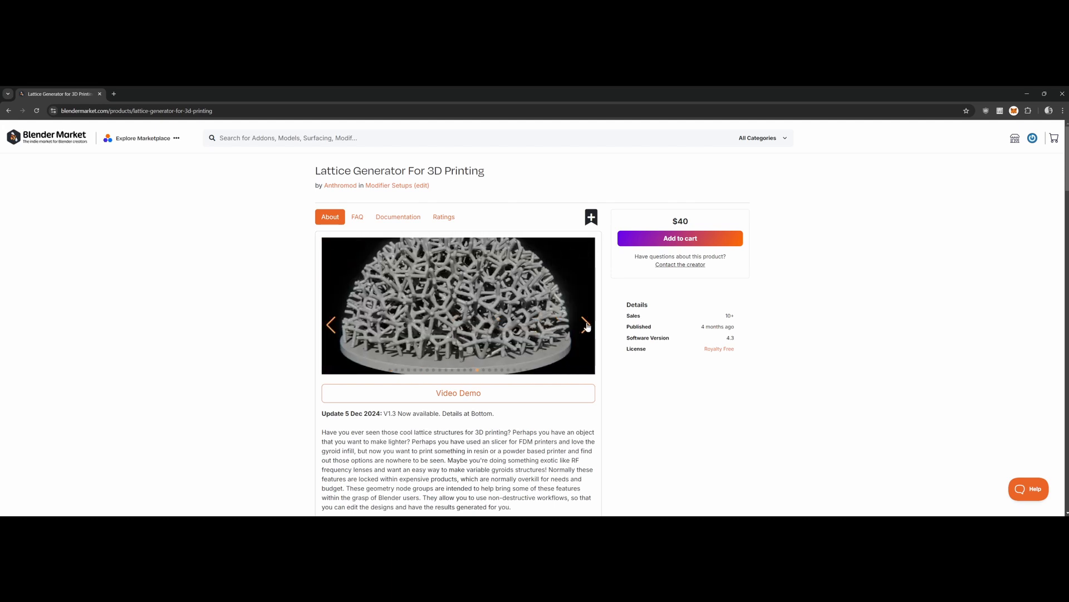
click(587, 327)
click(587, 326)
click(587, 326)
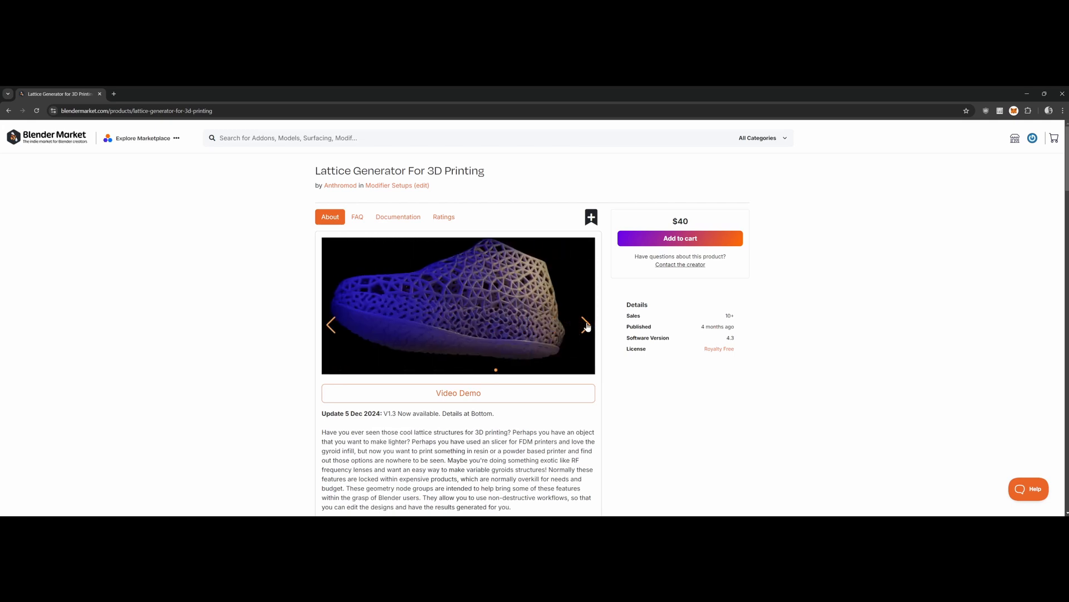
click(587, 327)
click(587, 326)
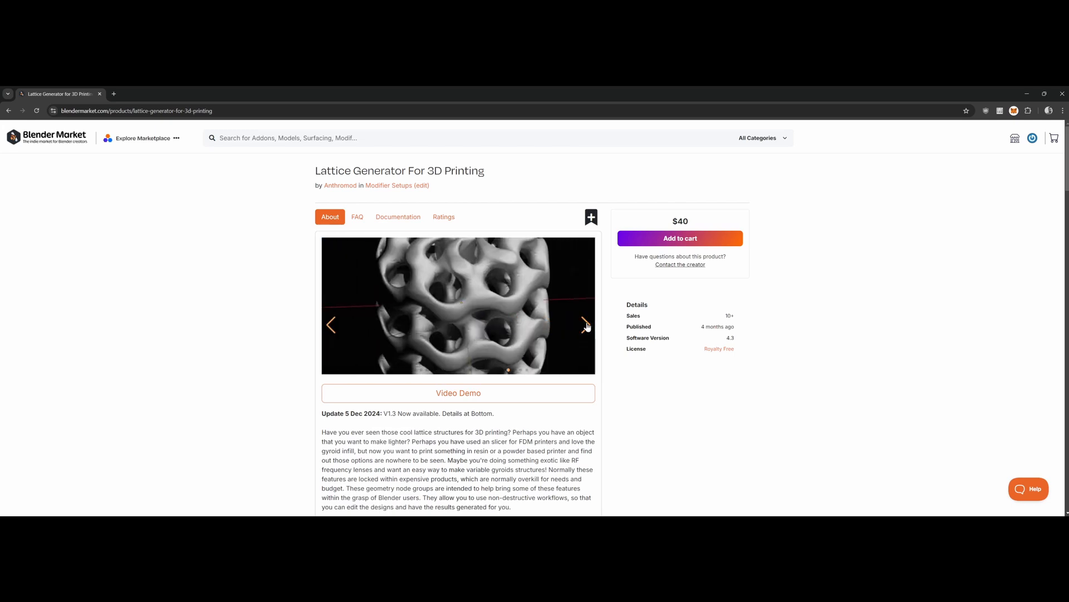
click(587, 327)
click(587, 326)
click(586, 327)
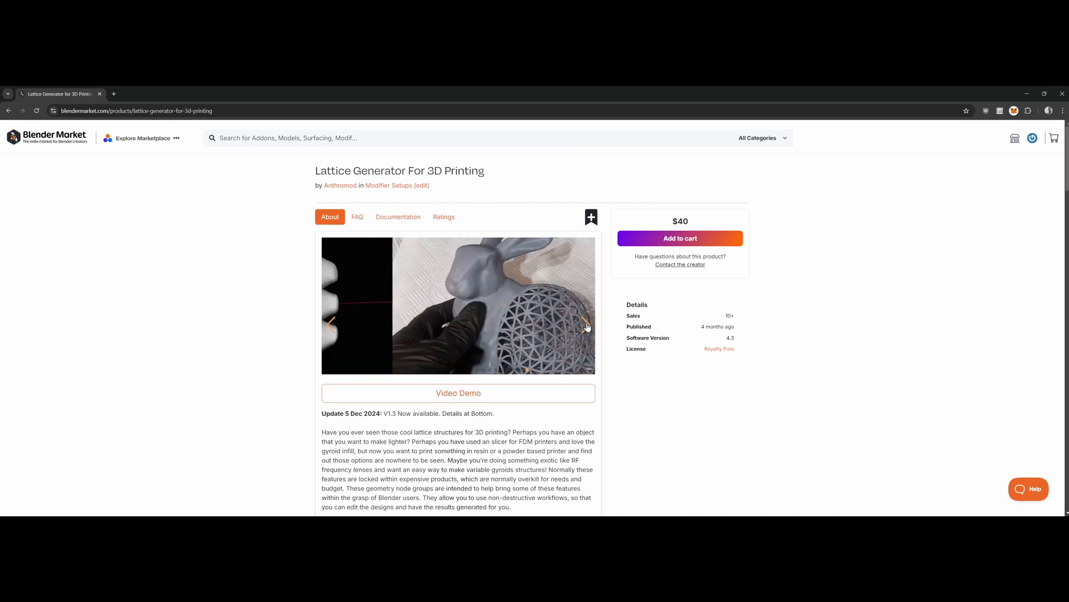
click(581, 329)
click(893, 267)
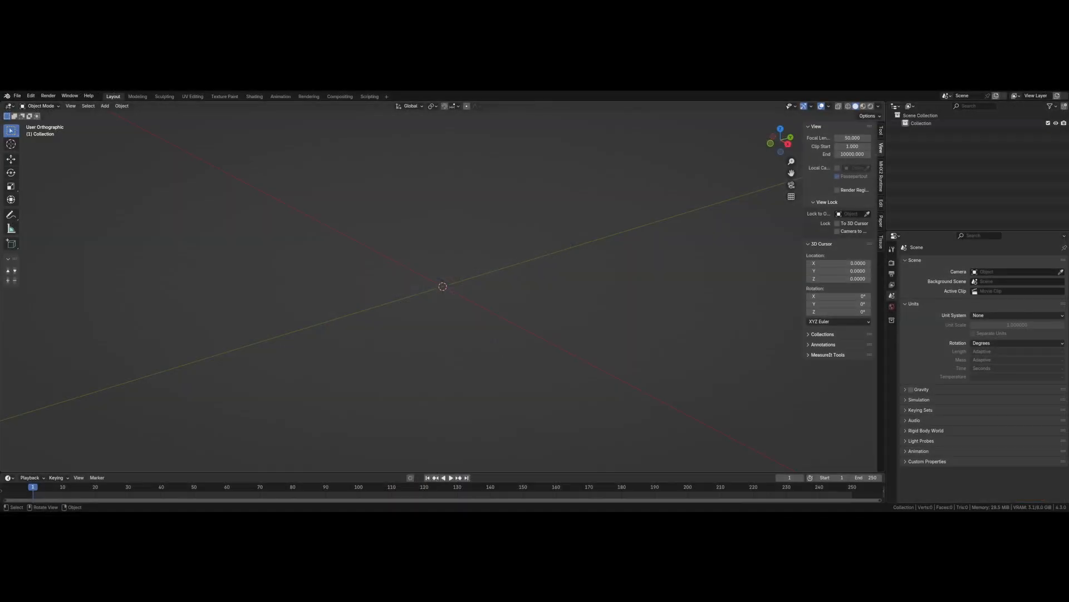
Add a cube mesh at the origin with a size of 100
click(105, 106)
mouse_move(117, 116)
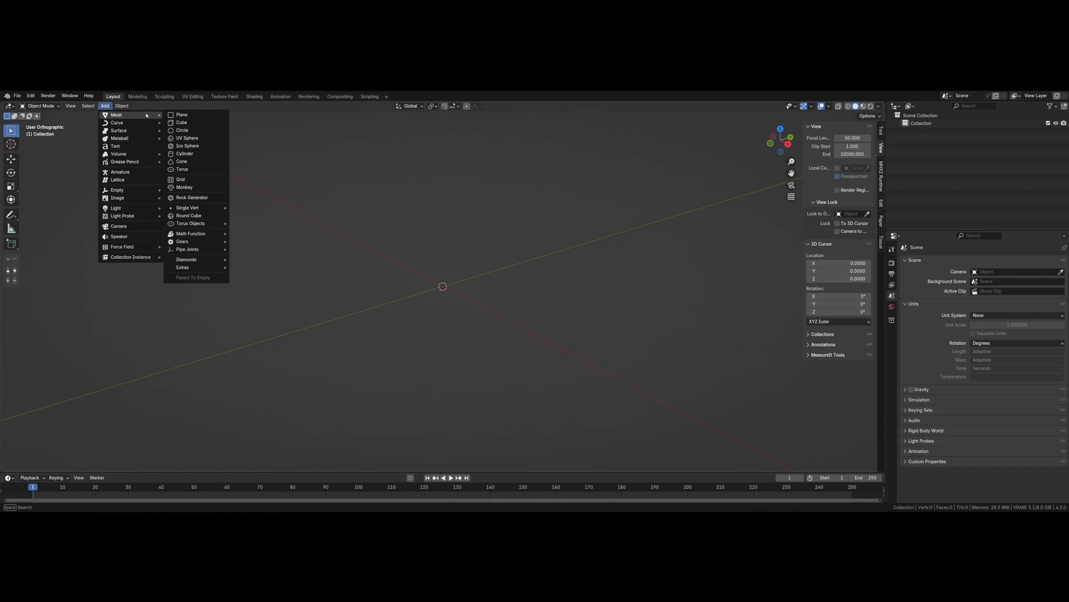
click(182, 122)
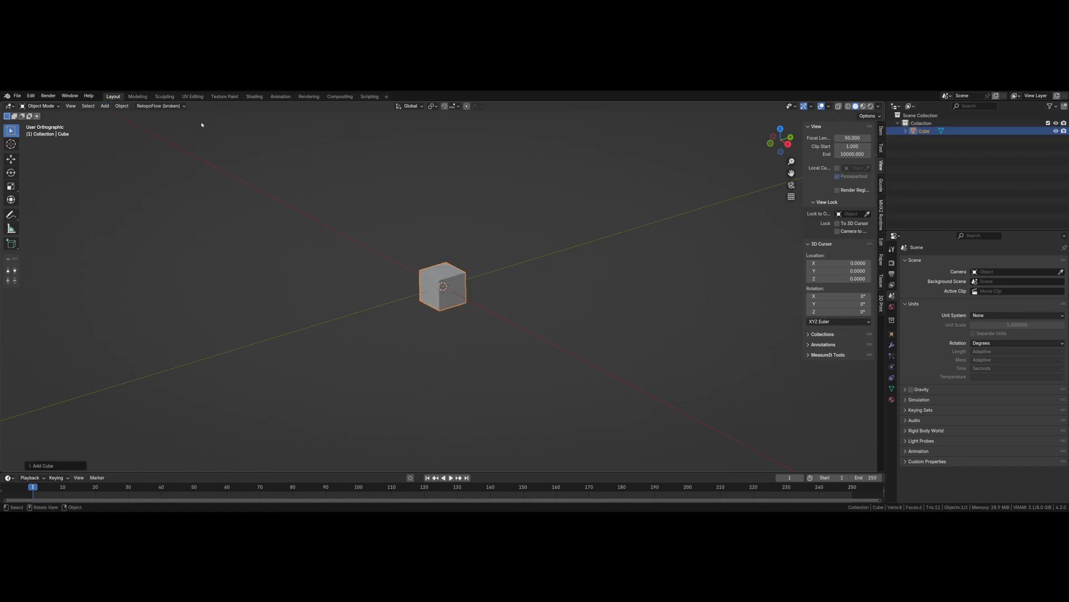
click(31, 465)
click(103, 398)
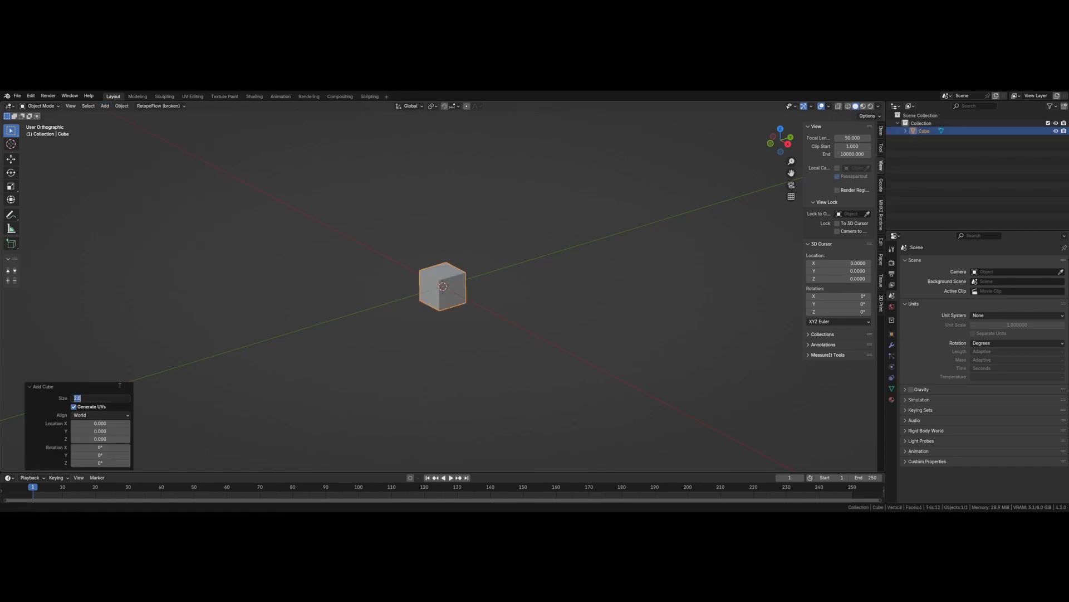
text(100)
key(Return)
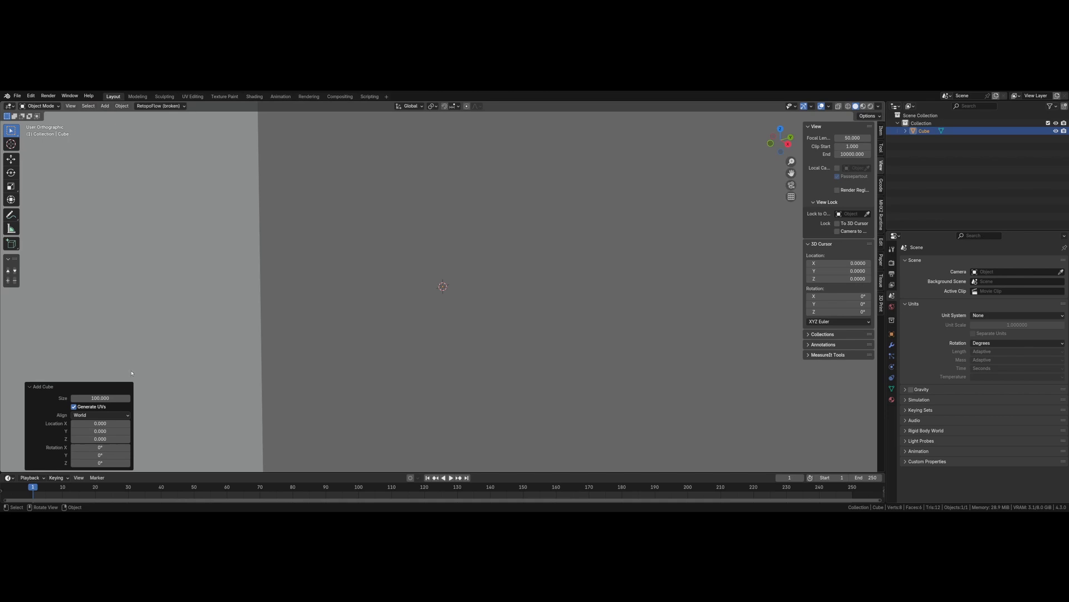
scroll(449, 264, down, 5)
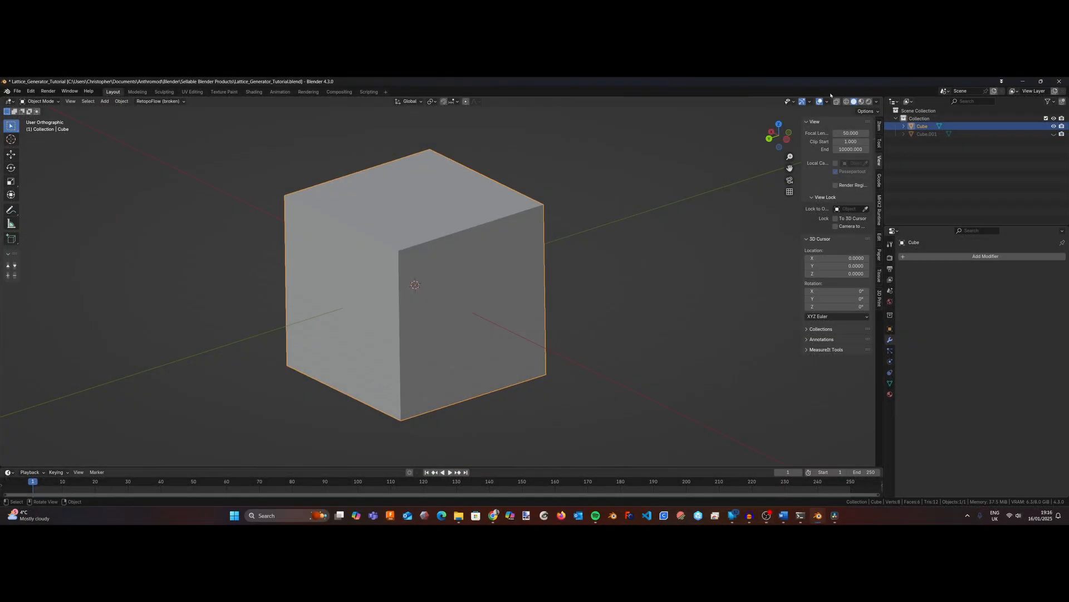
Append a lattice node group from the NodeTree data of Lattice_generator_Geometry_Nodes_V1.4.blend
click(18, 92)
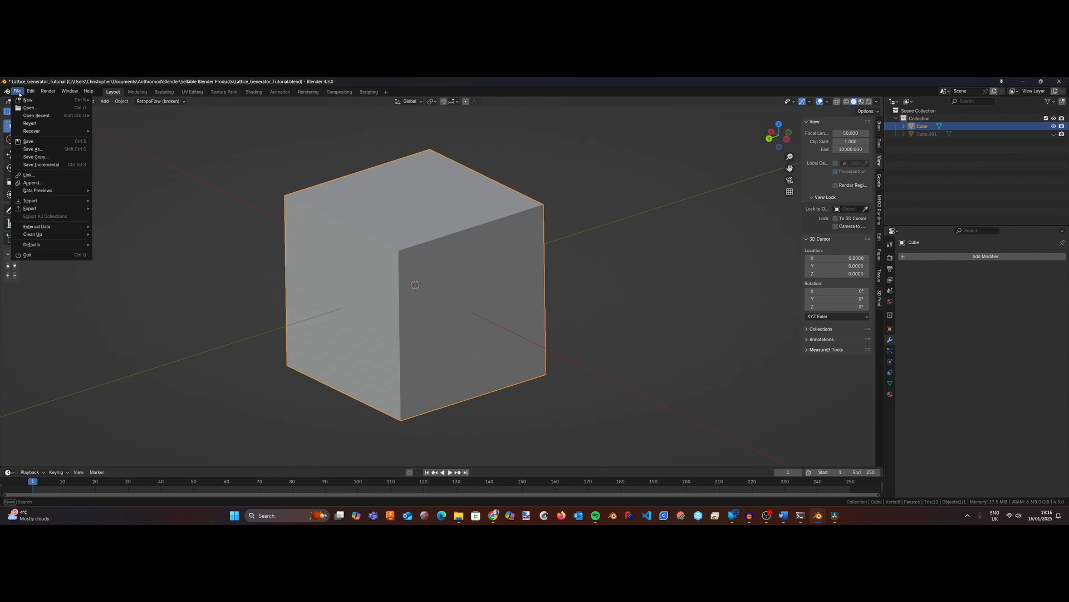
click(33, 179)
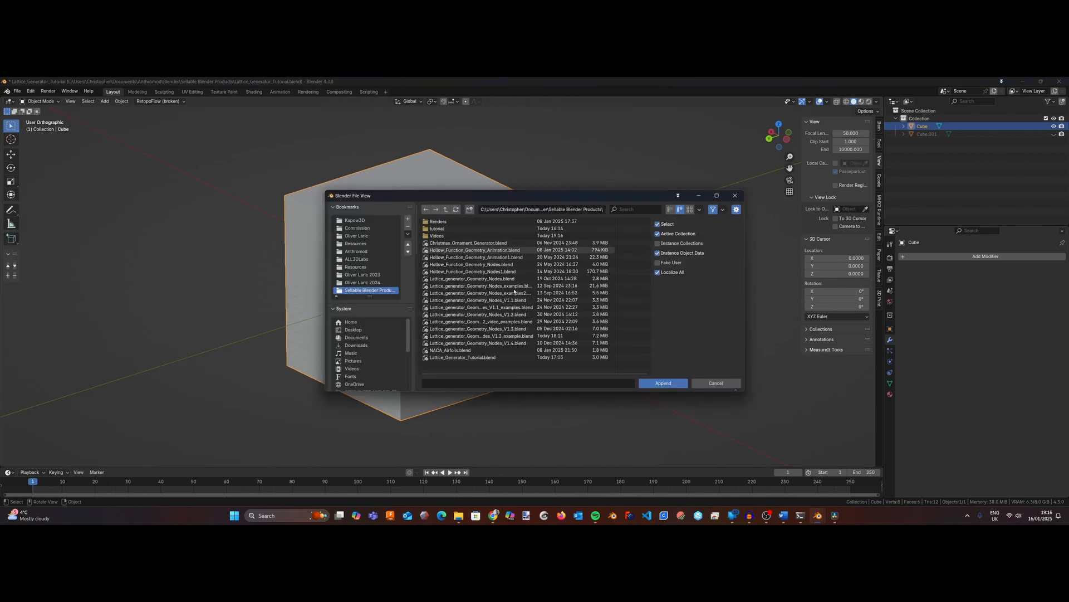
click(518, 344)
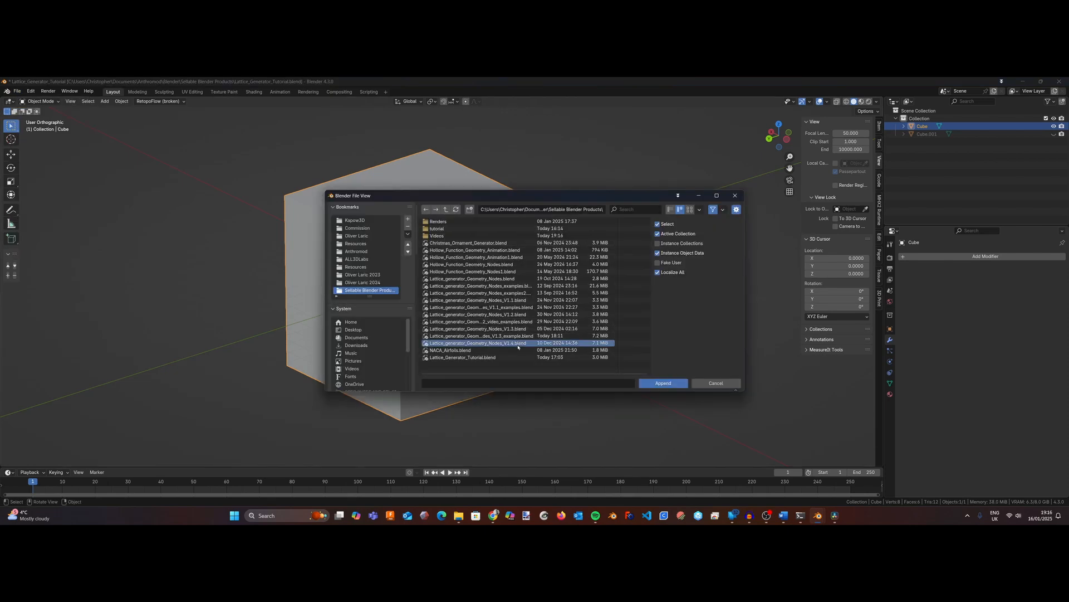
double_click(518, 344)
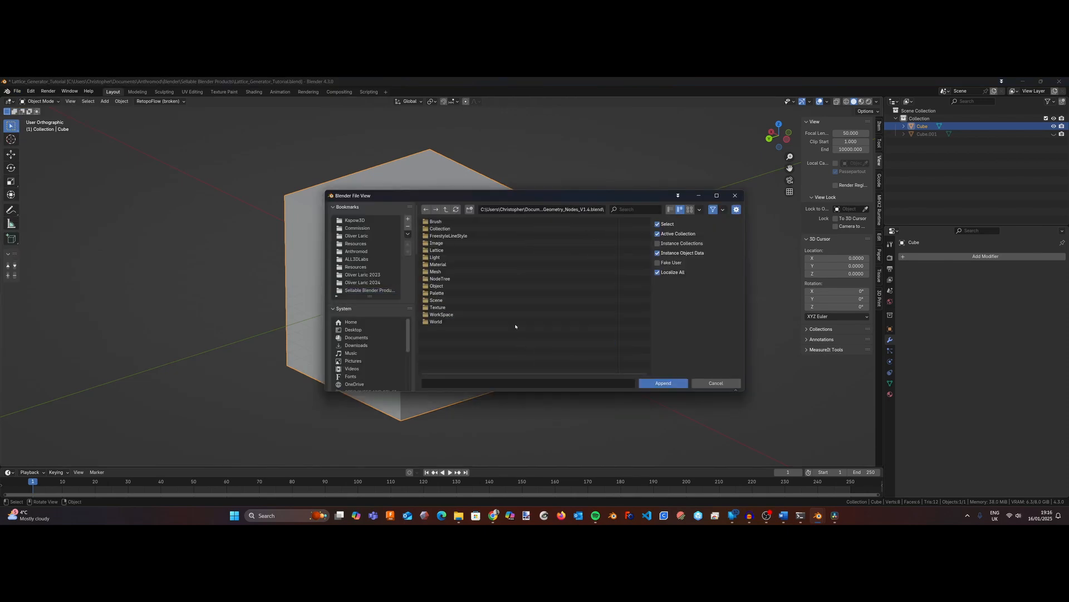
double_click(466, 279)
click(523, 364)
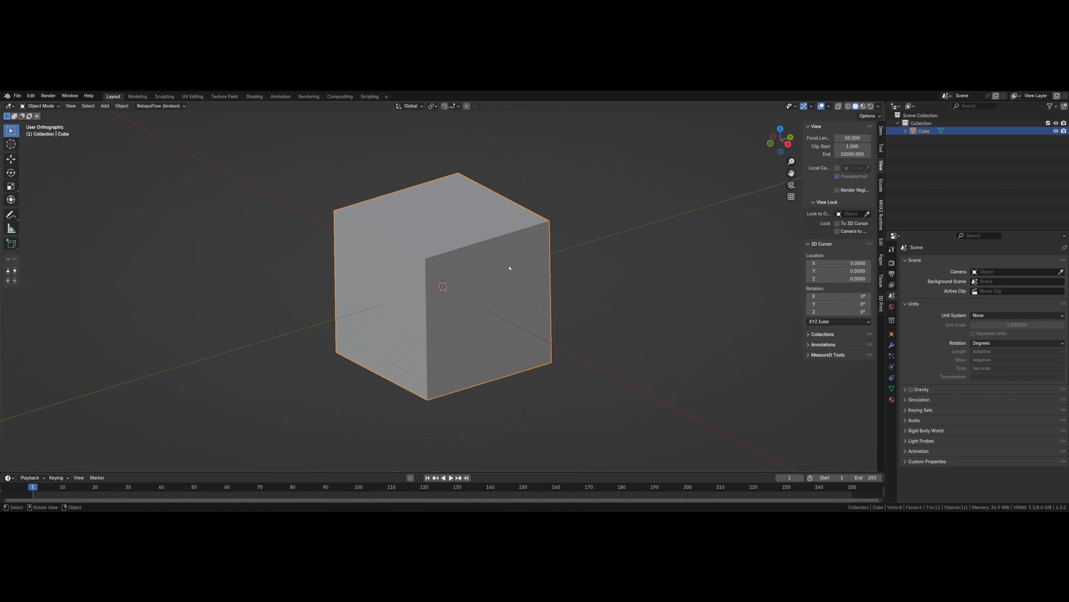
Add a Geometry Nodes modifier to the cube and assign the Lattice_modifier_All_Combined node group to it
click(892, 345)
click(987, 261)
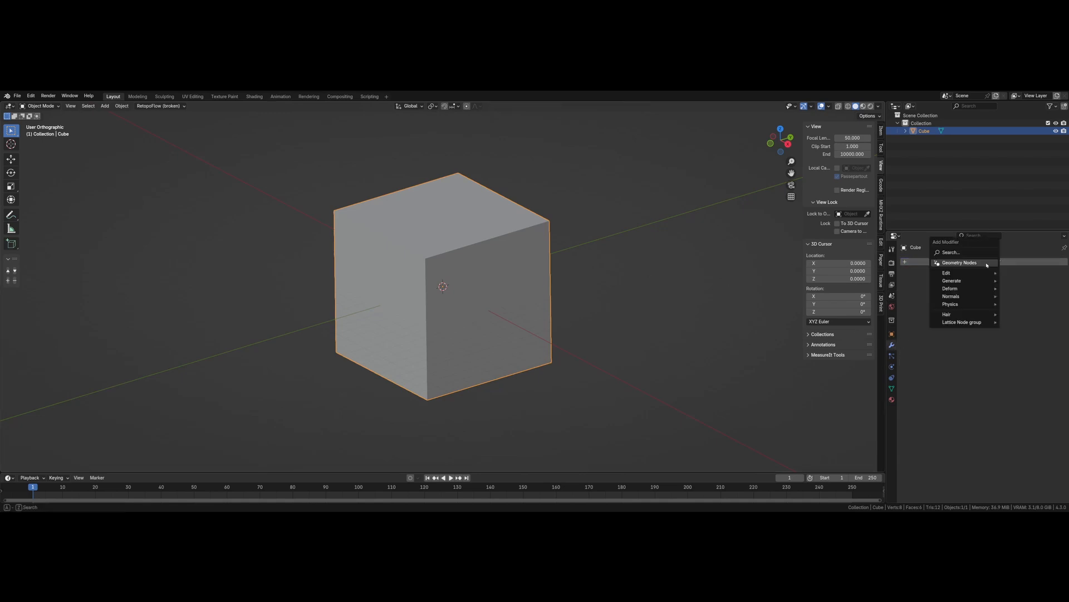
click(940, 275)
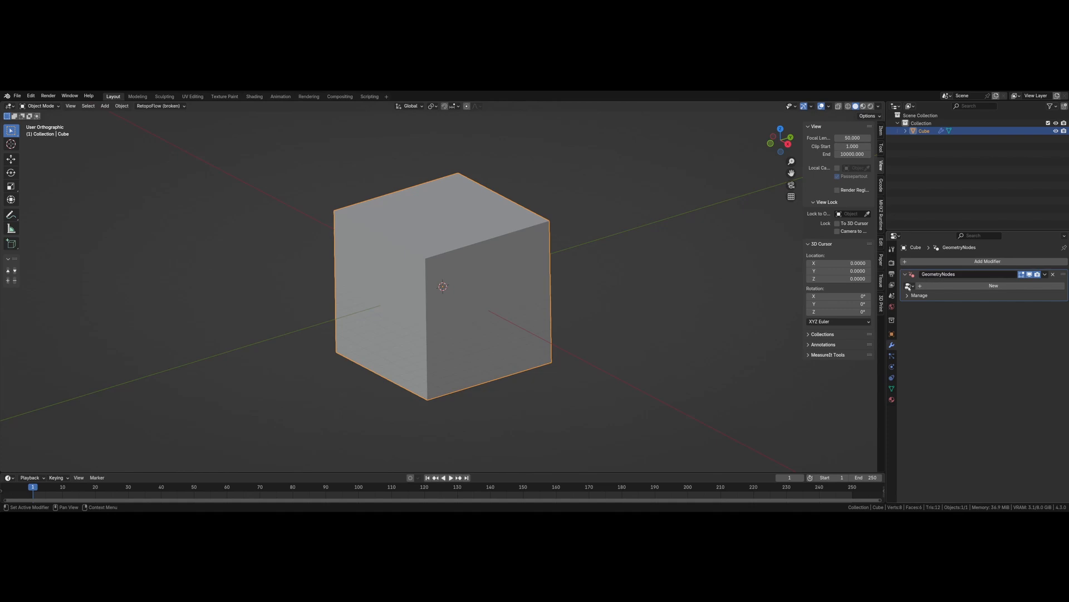
click(909, 286)
click(945, 298)
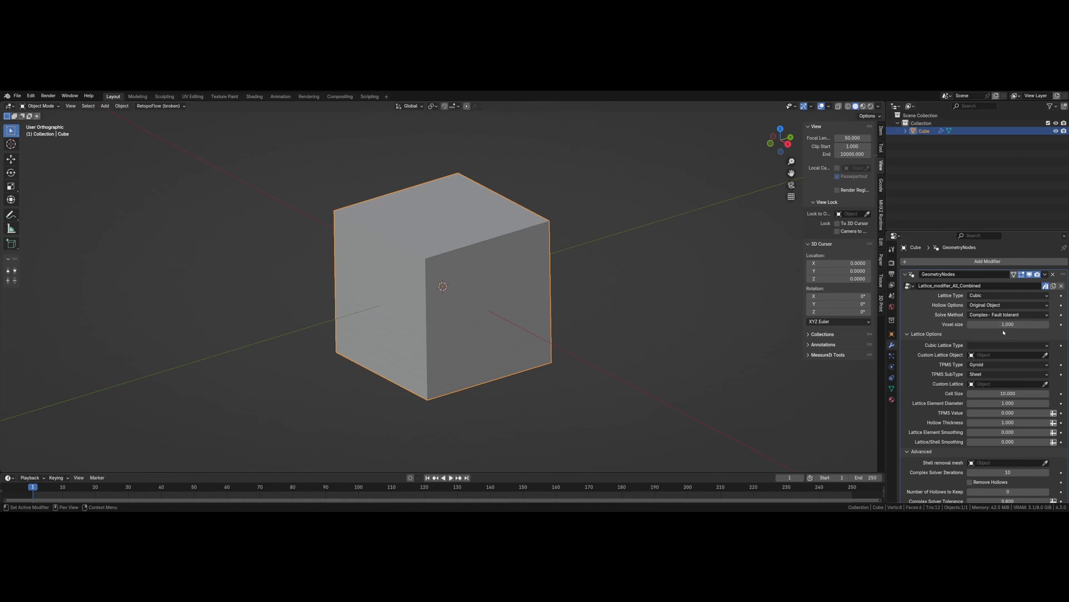
Set the lattice modifier's Lattice Element Diameter to 2 and its Hollow Thickness to 2
scroll(979, 334, down, 3)
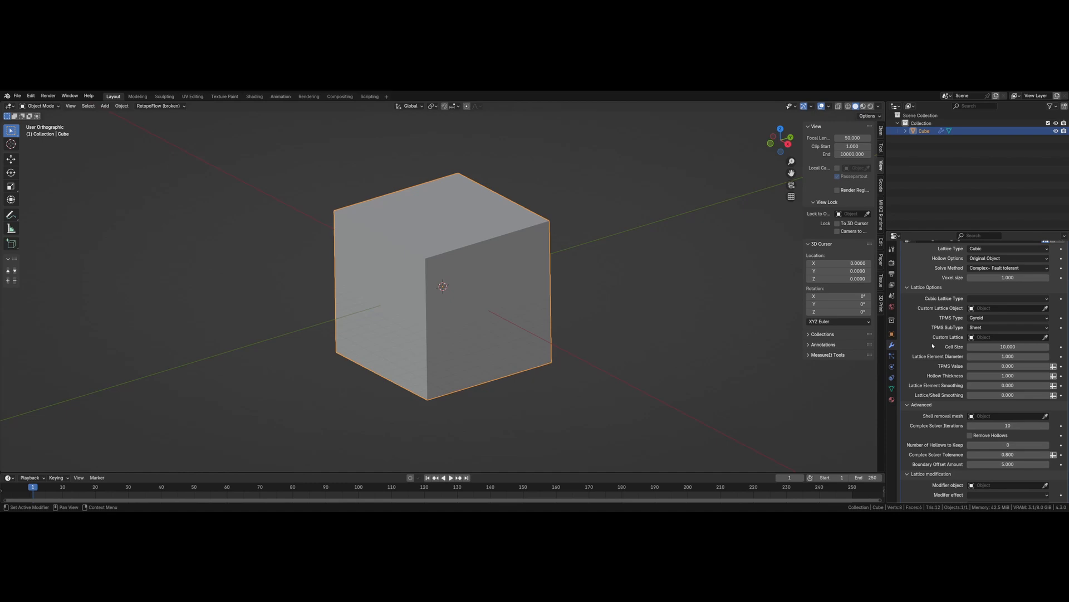
scroll(933, 345, down, 2)
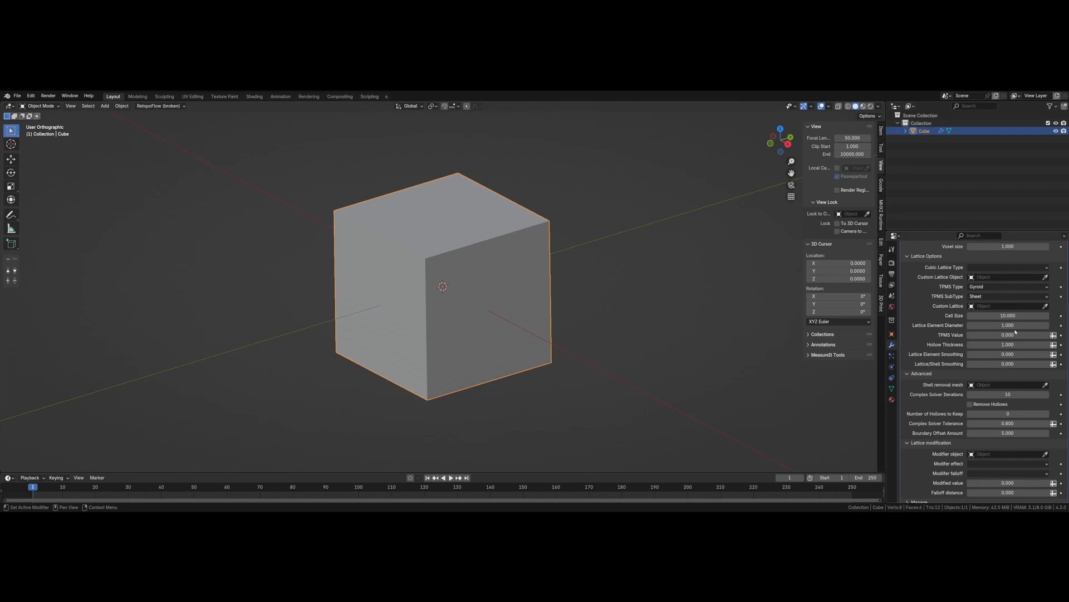
click(1019, 326)
text(2)
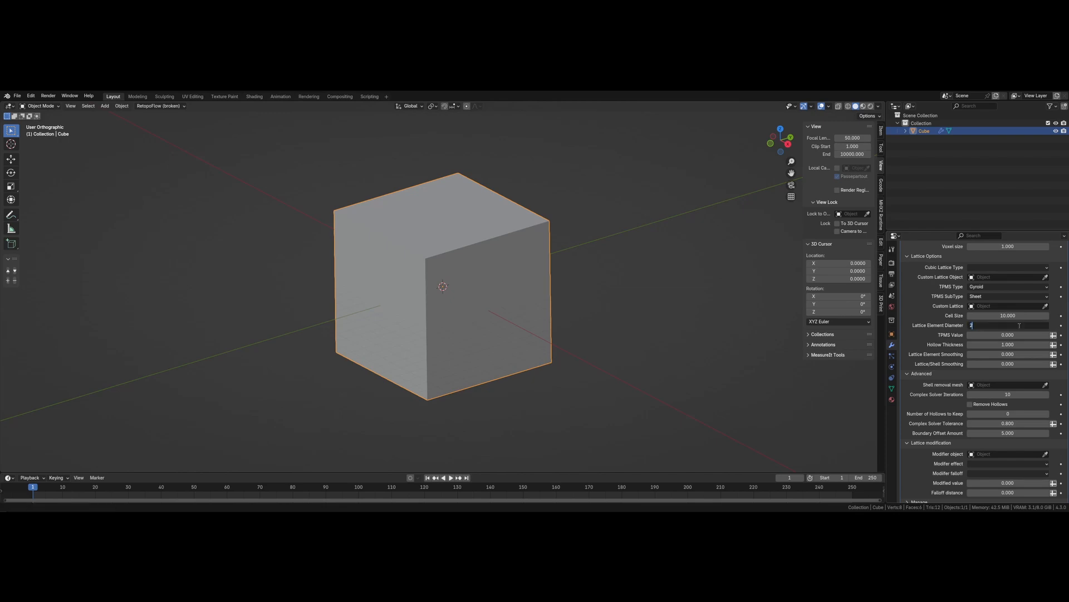
key(Return)
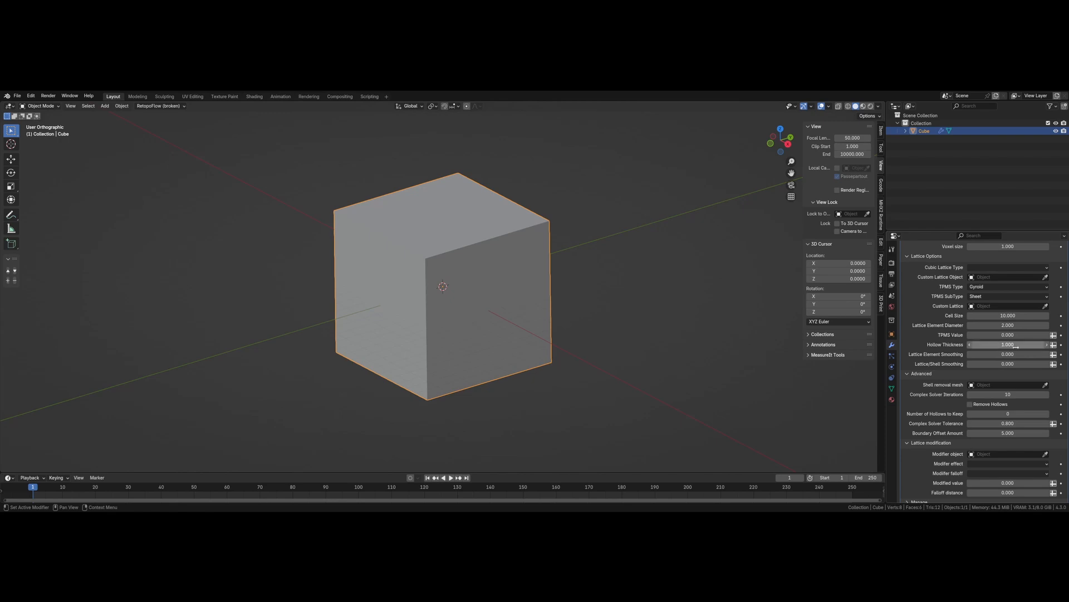
click(1015, 344)
text(2)
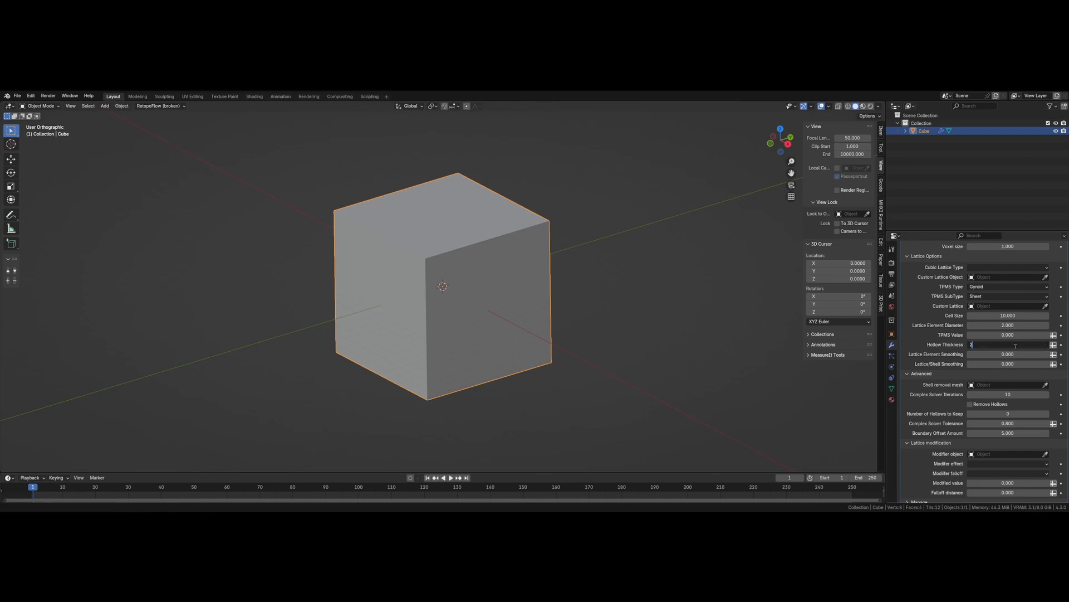
key(Return)
scroll(1030, 317, up, 3)
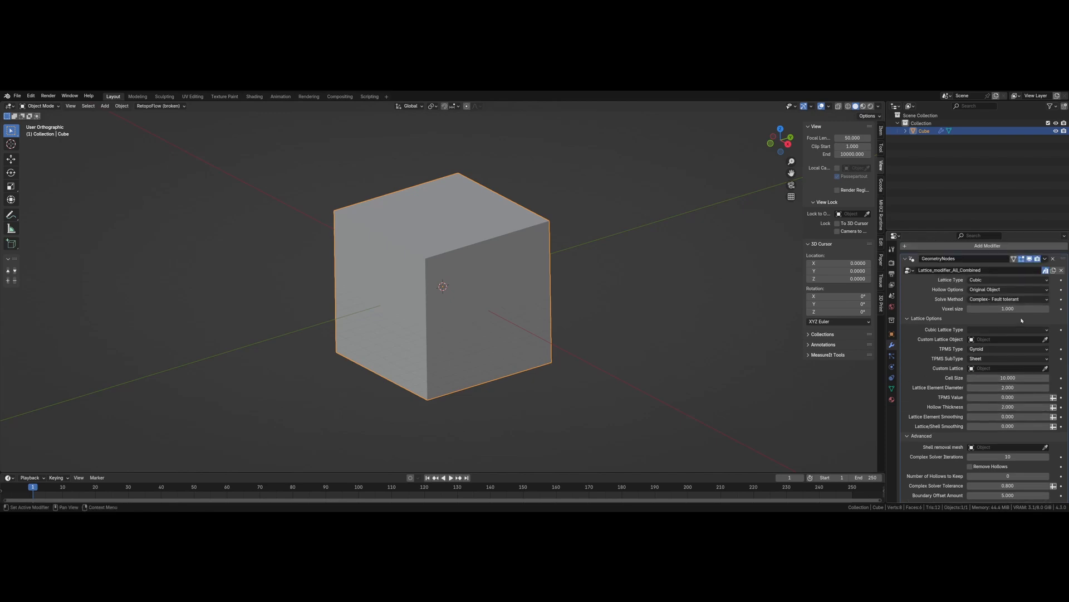
click(1009, 289)
click(1003, 299)
click(999, 329)
key(ctrl+z)
key(ctrl+z)
Set Hollow Options to Mesh + Lattice and inspect the cube's inner lattice in wireframe, returning to solid shading
click(1047, 291)
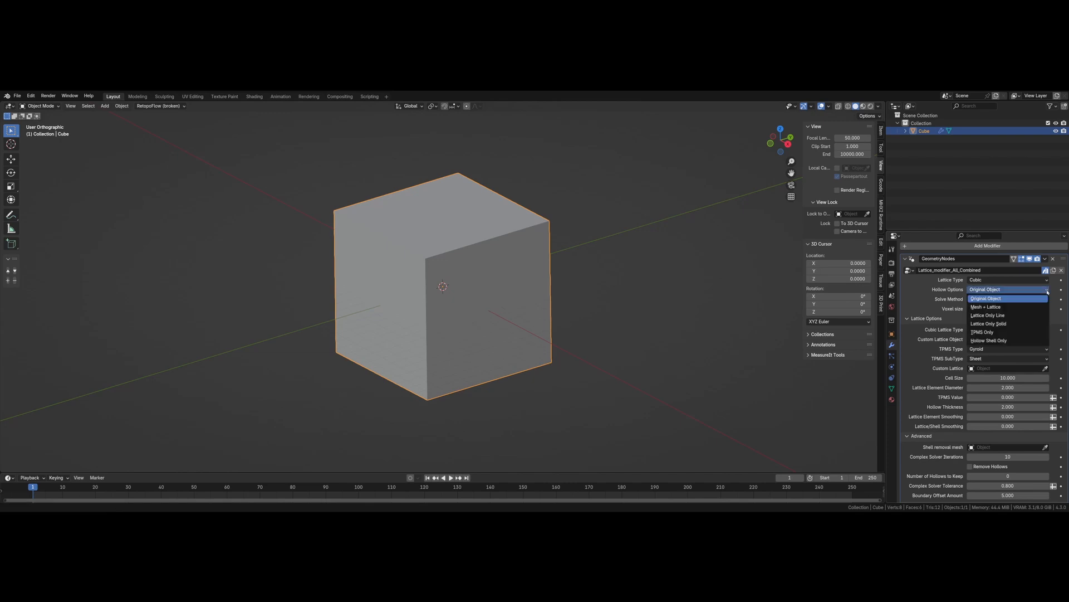
click(1019, 306)
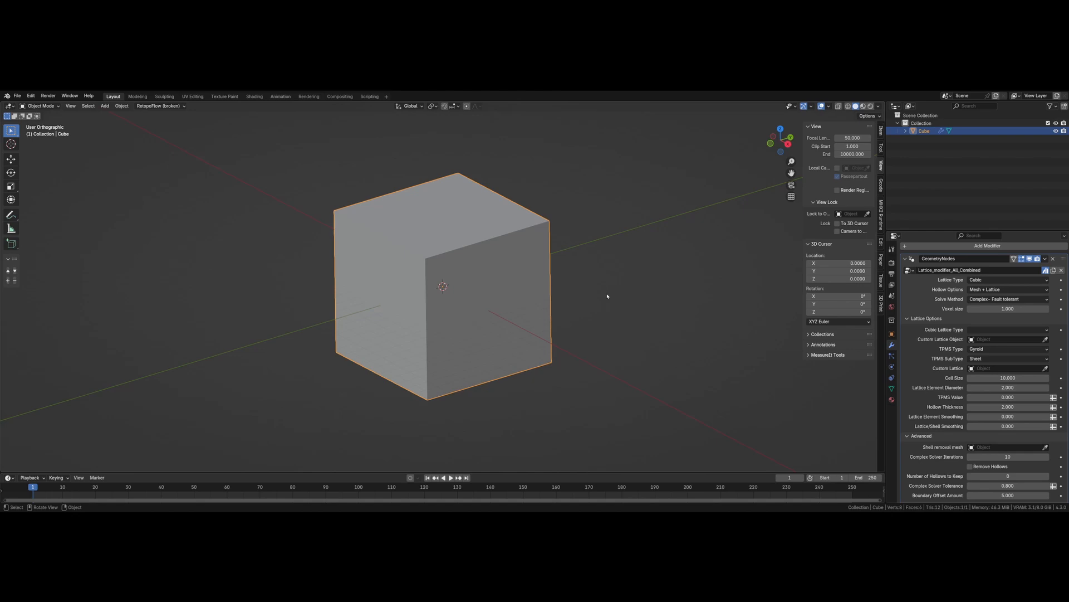
key(z)
click(628, 271)
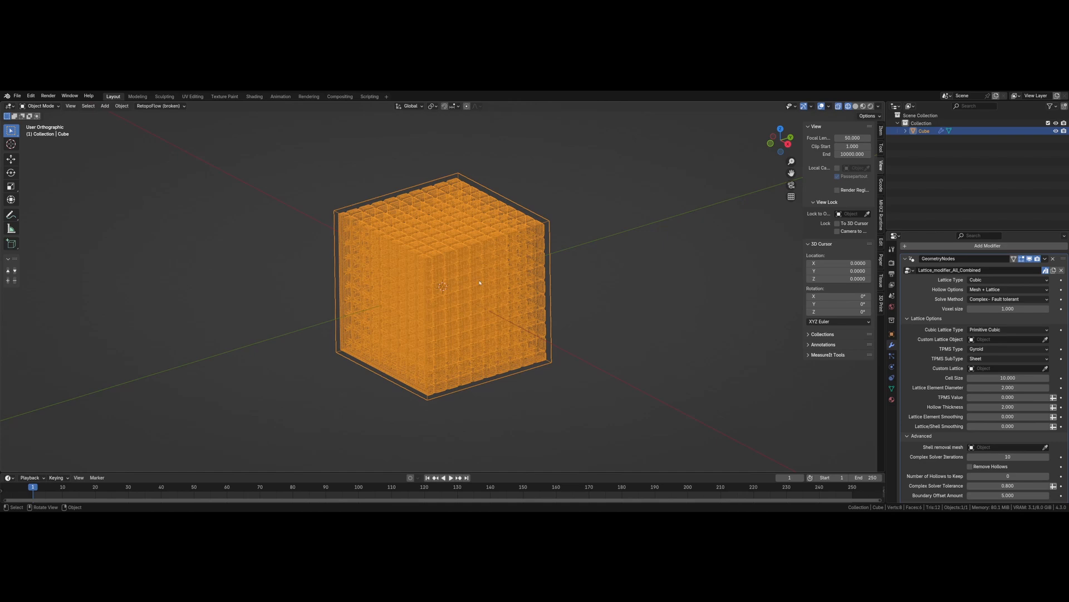
mouse_move(480, 283)
middle_down()
mouse_move(449, 259)
mouse_move(428, 260)
mouse_move(534, 268)
middle_up()
key(z)
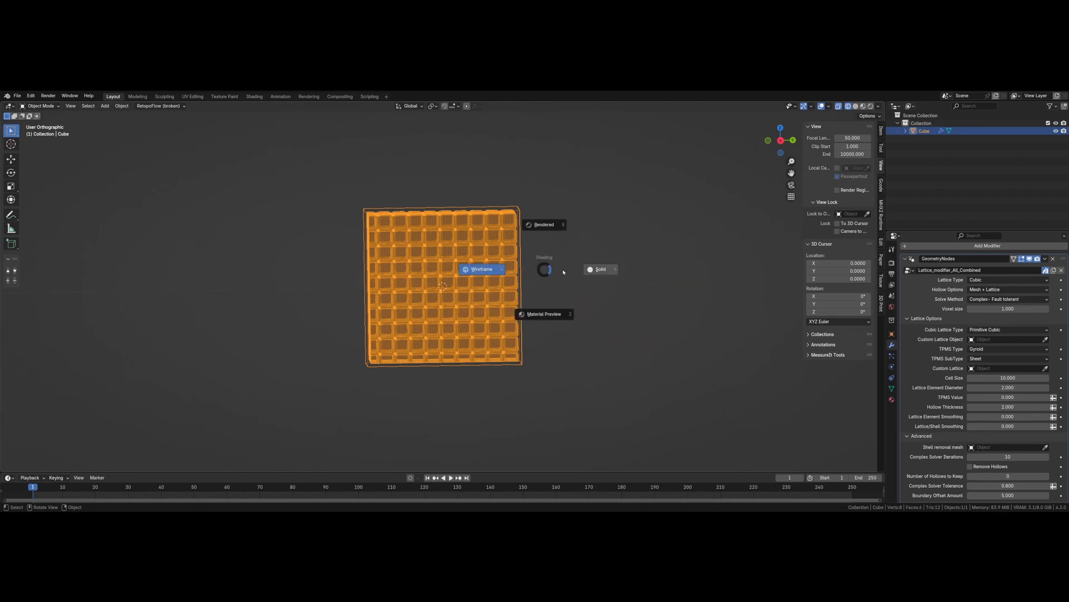
click(564, 272)
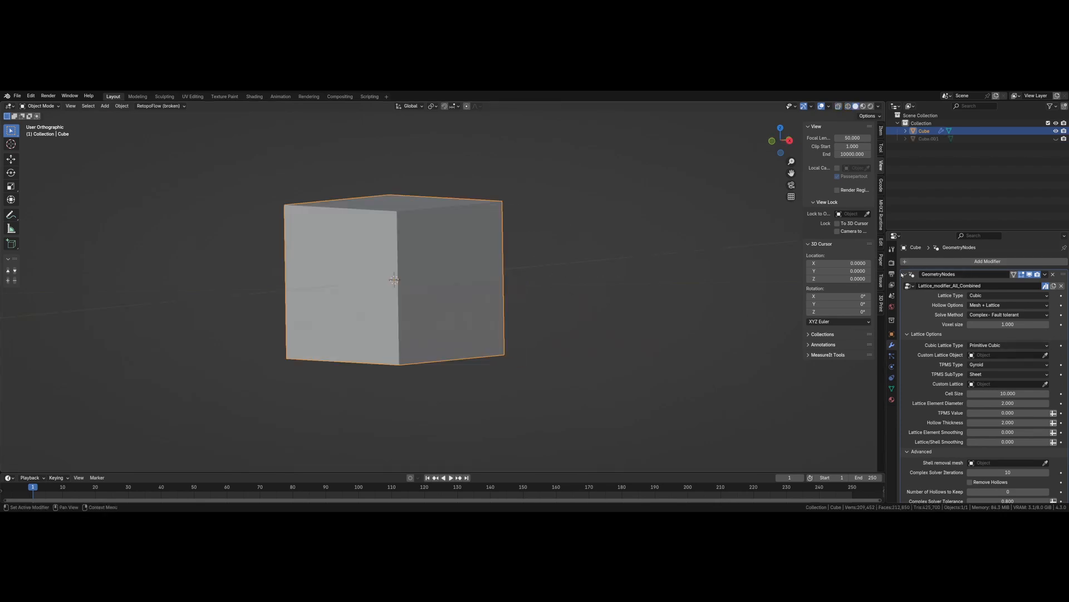
Collapse the cube's lattice Geometry Nodes modifier and add a Boolean modifier to the cube
click(904, 274)
click(924, 261)
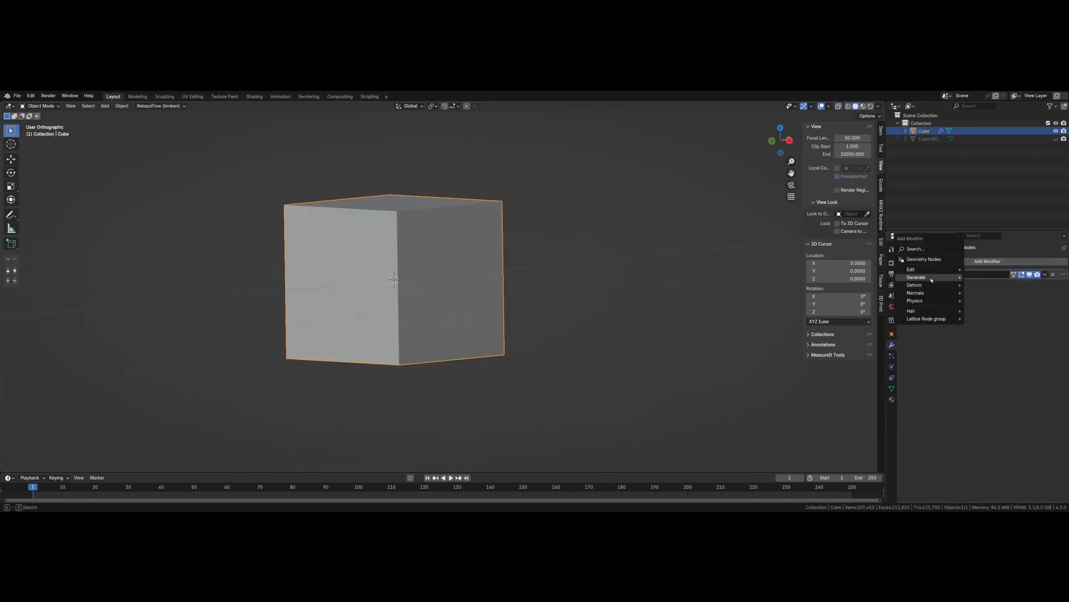
mouse_move(932, 279)
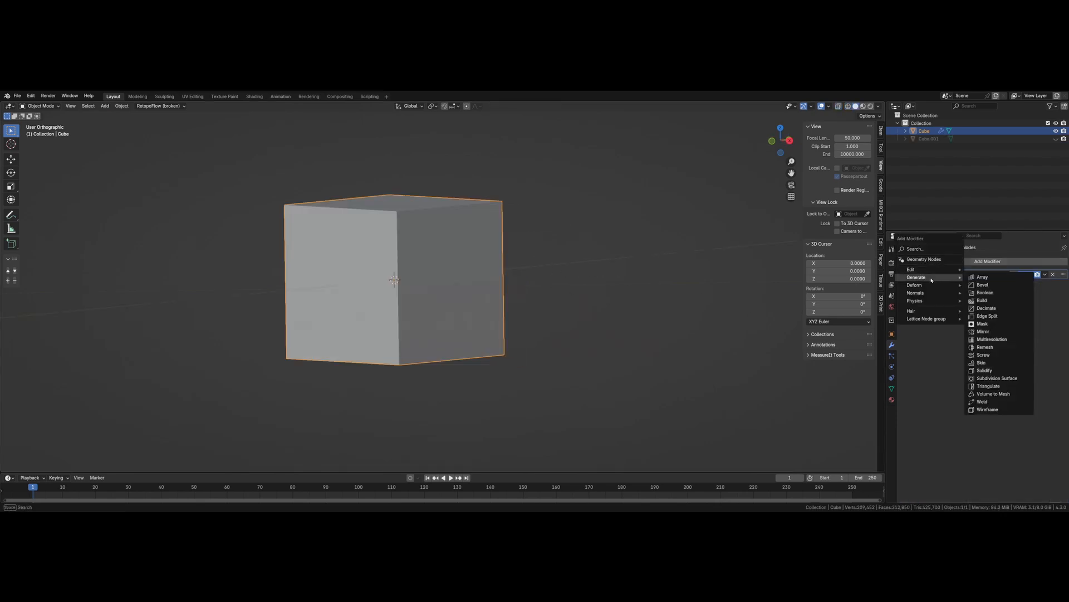
click(987, 292)
Set the cube's Hollow Options to Lattice Only Solid and its Cubic Lattice Type to Body Centered
click(998, 278)
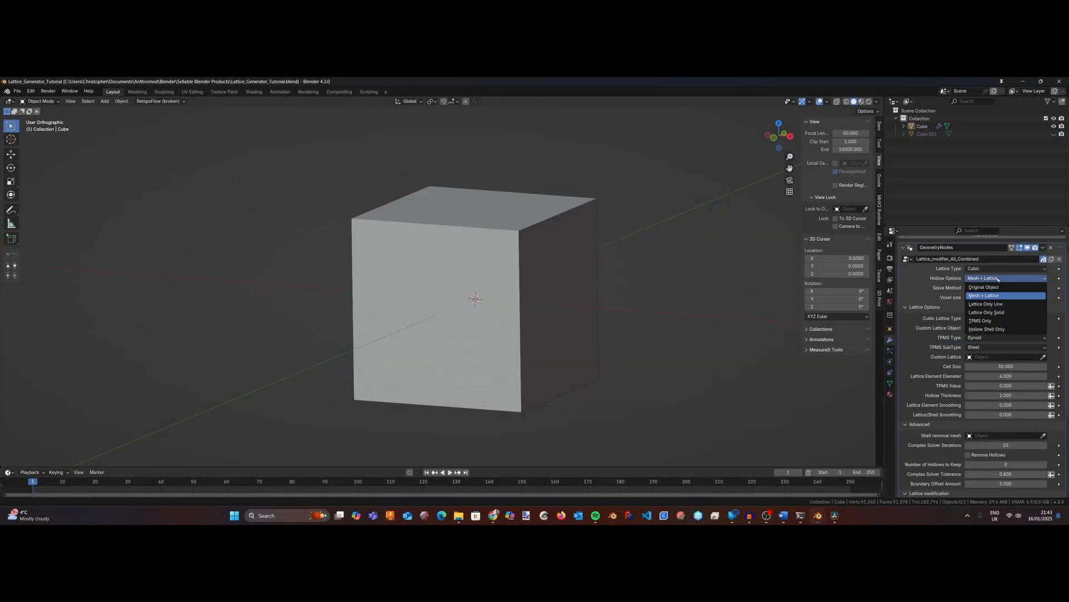
click(986, 312)
middle_drag(630, 294, 635, 296)
click(1006, 318)
click(992, 335)
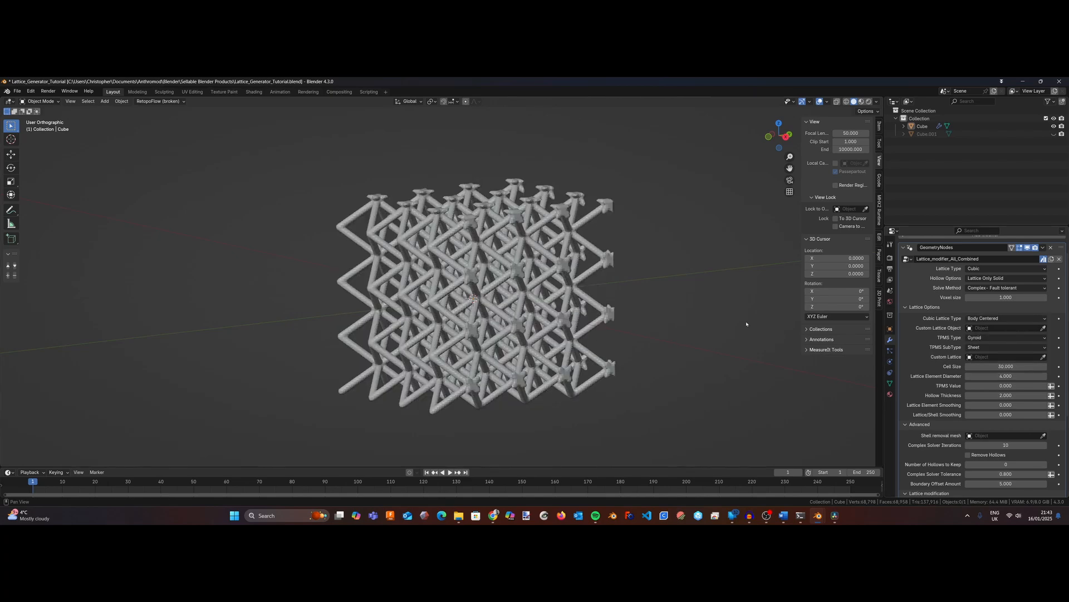
middle_drag(746, 324, 629, 299)
Try Diamond Lattice and Kelvin Lattice as the cube's Cubic Lattice Type, viewing the resulting struts
click(1006, 318)
click(998, 348)
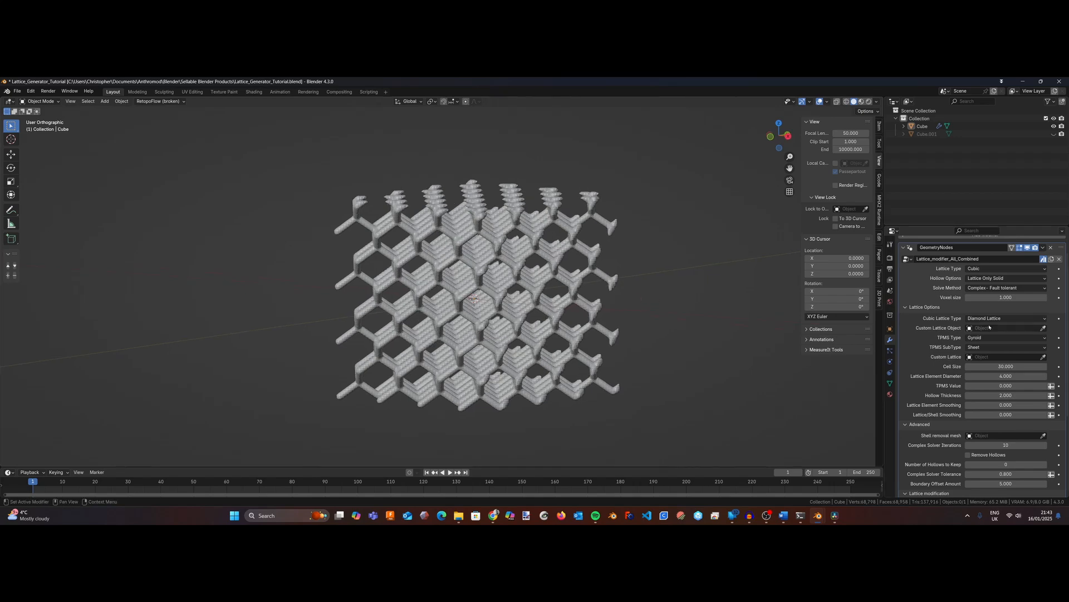
click(997, 318)
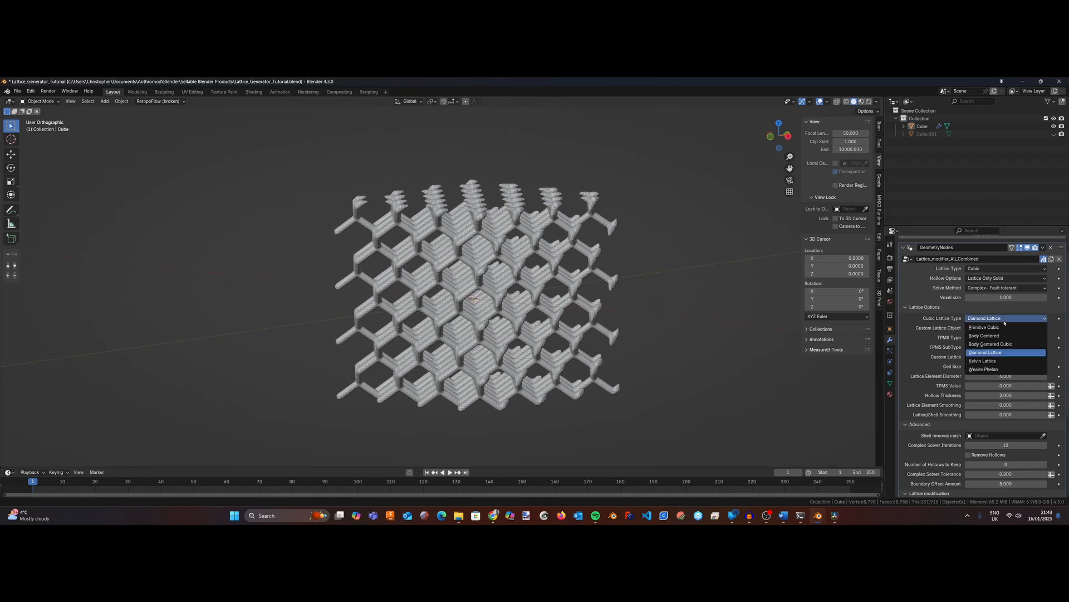
click(999, 362)
middle_drag(676, 310, 752, 291)
Set the cube's Cubic Lattice Type to Weaire Phelan and view the lattice from another angle
click(996, 319)
click(997, 369)
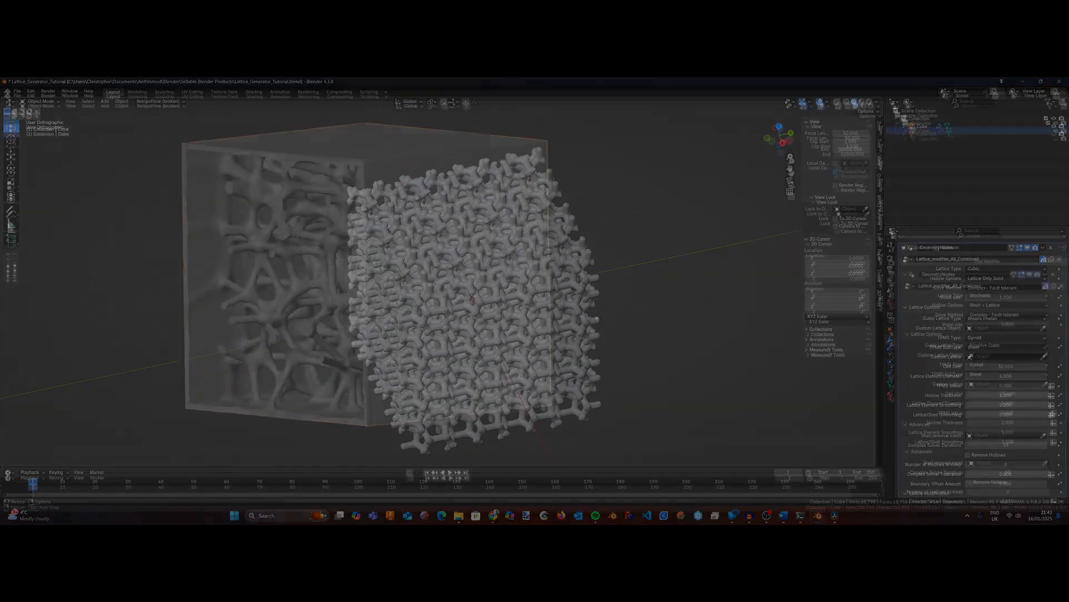
mouse_move(639, 312)
middle_down()
mouse_move(665, 320)
mouse_move(630, 315)
middle_up()
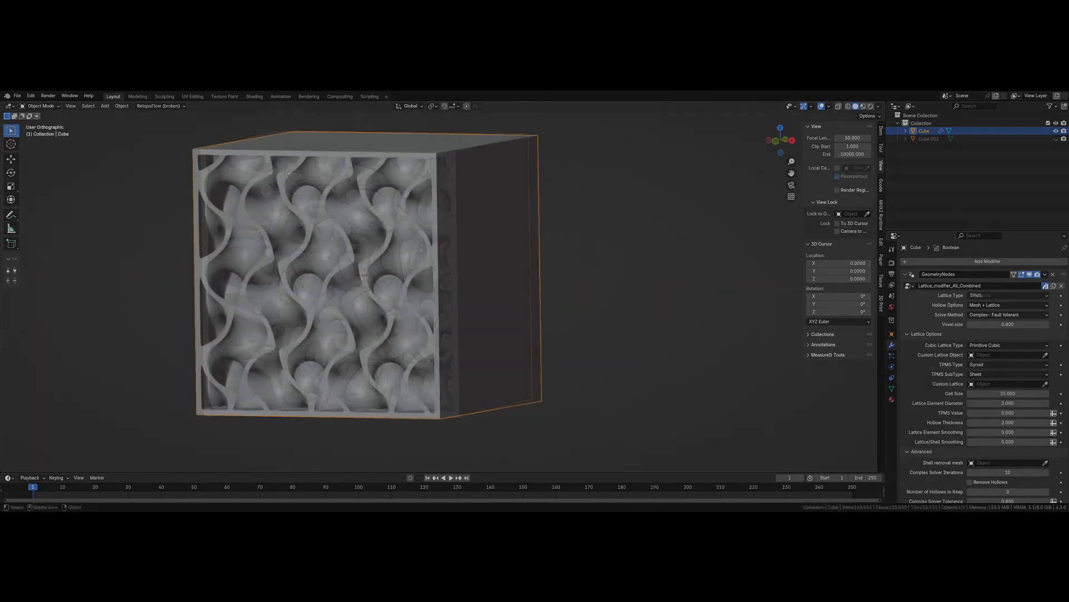
View the cut-open gyroid cube from the other side and set its Lattice/Shell Smoothing to 4
middle_drag(423, 267, 469, 256)
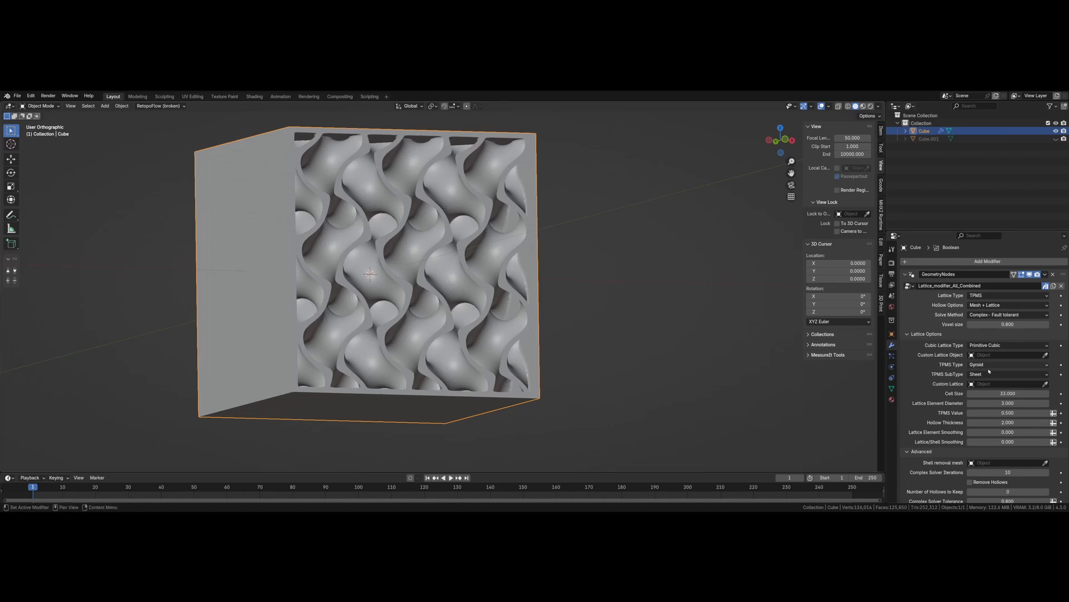
click(1017, 441)
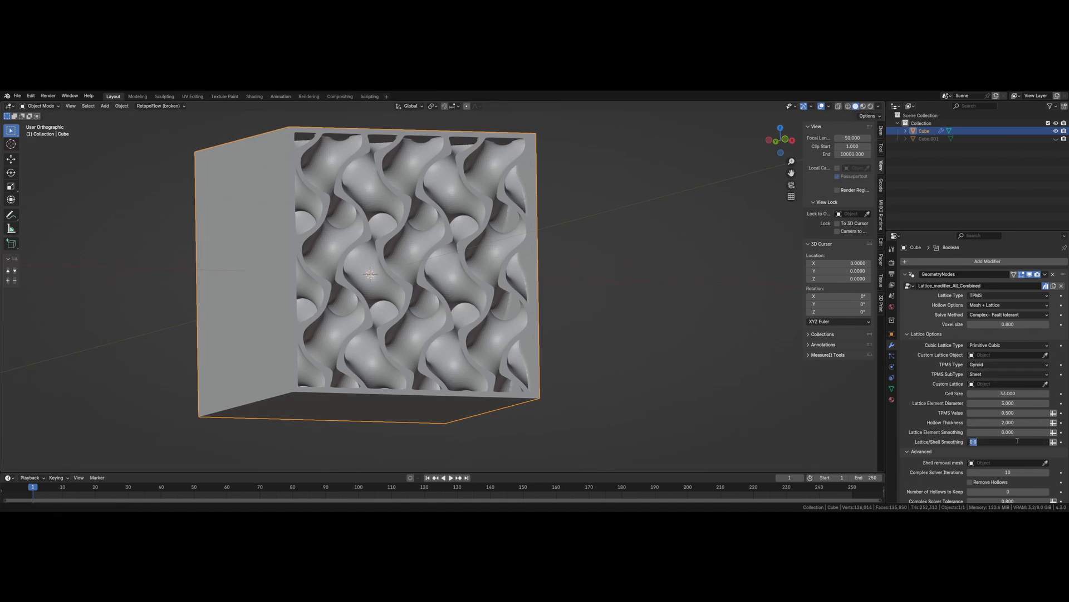
text(4)
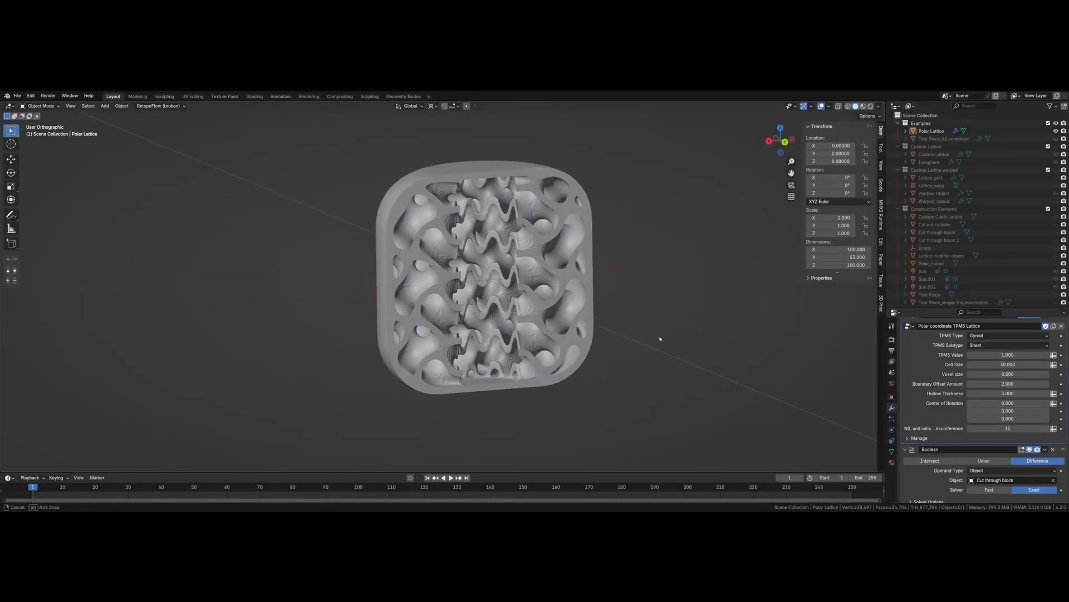
middle_drag(659, 339, 628, 336)
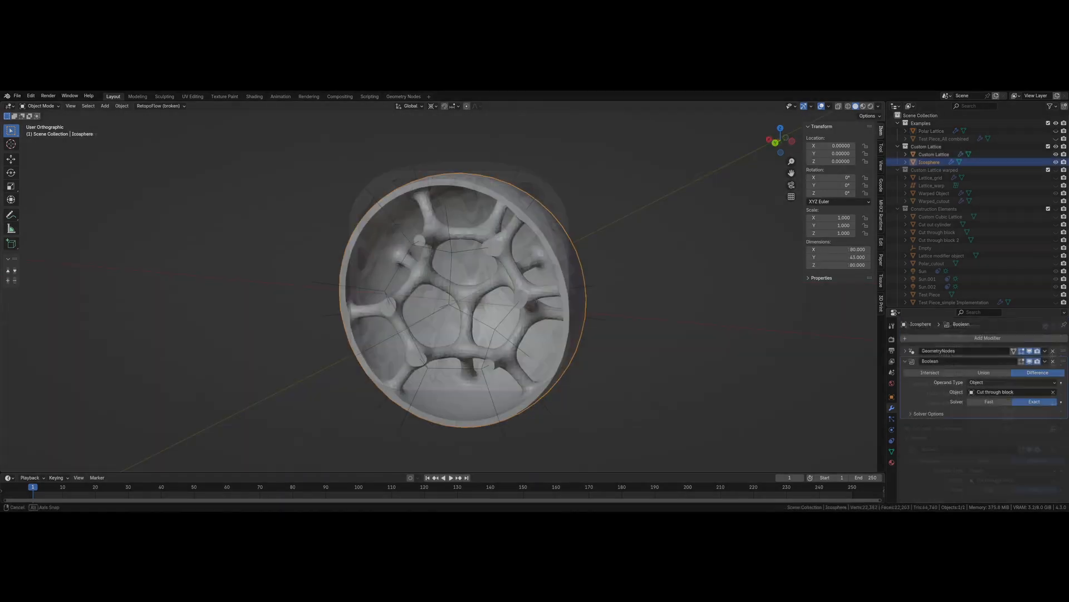
middle_drag(696, 251, 763, 262)
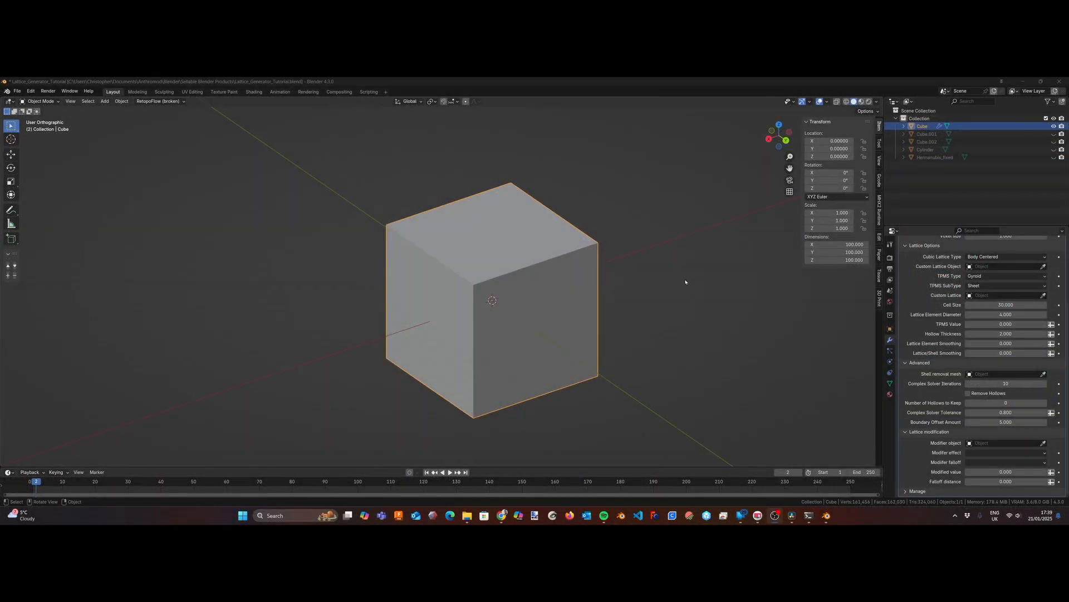
Check the cube's inner lattice in wireframe, return to solid shading and set the Shell removal mesh to Cylinder
key(z)
click(606, 310)
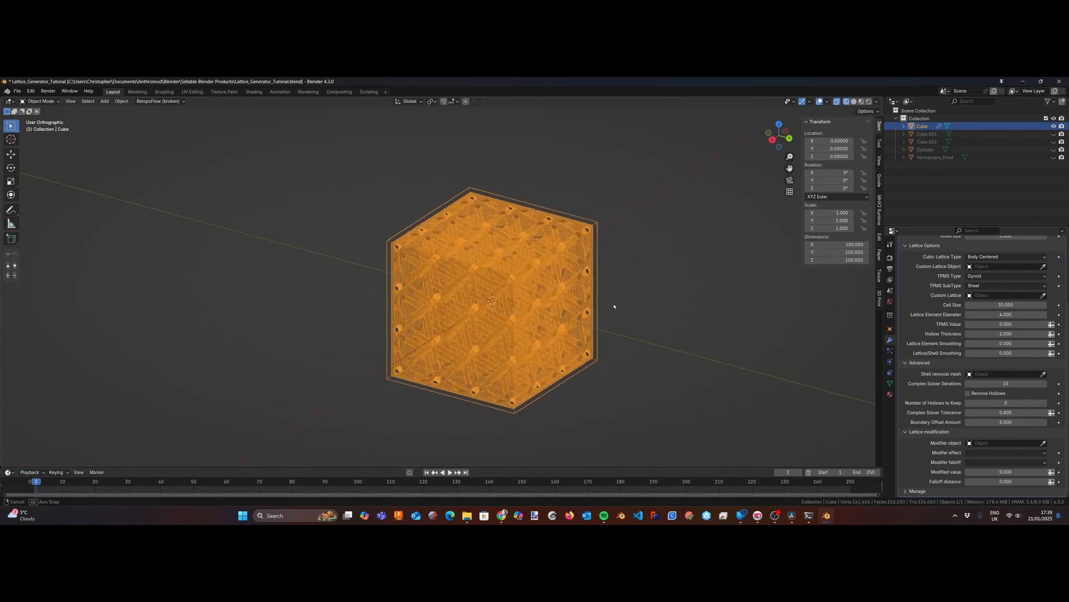
key(z)
click(652, 302)
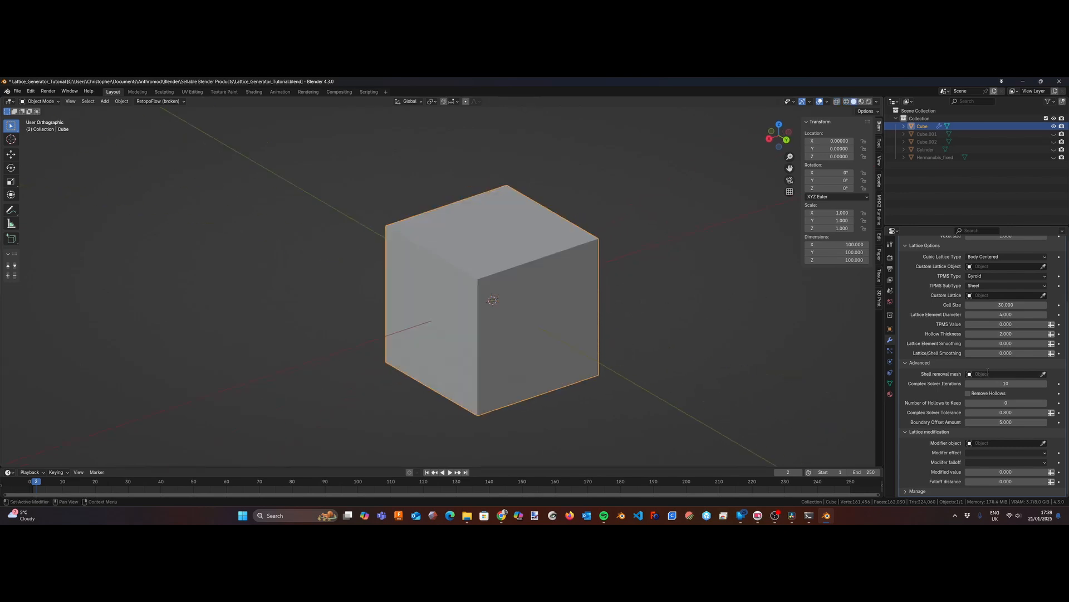
click(988, 372)
click(953, 409)
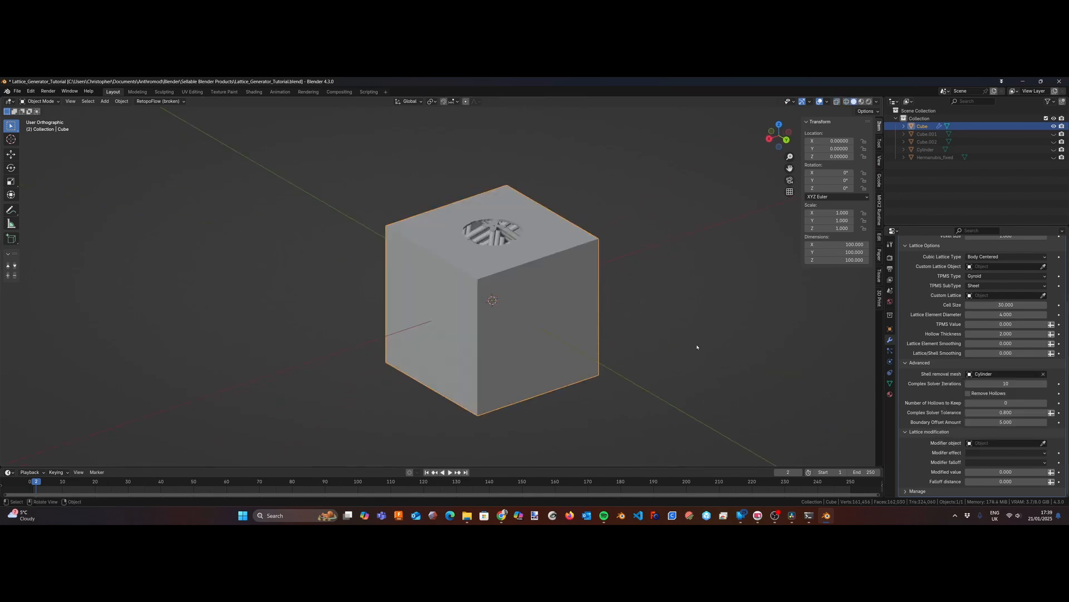
middle_drag(697, 346, 710, 308)
scroll(679, 283, up, 5)
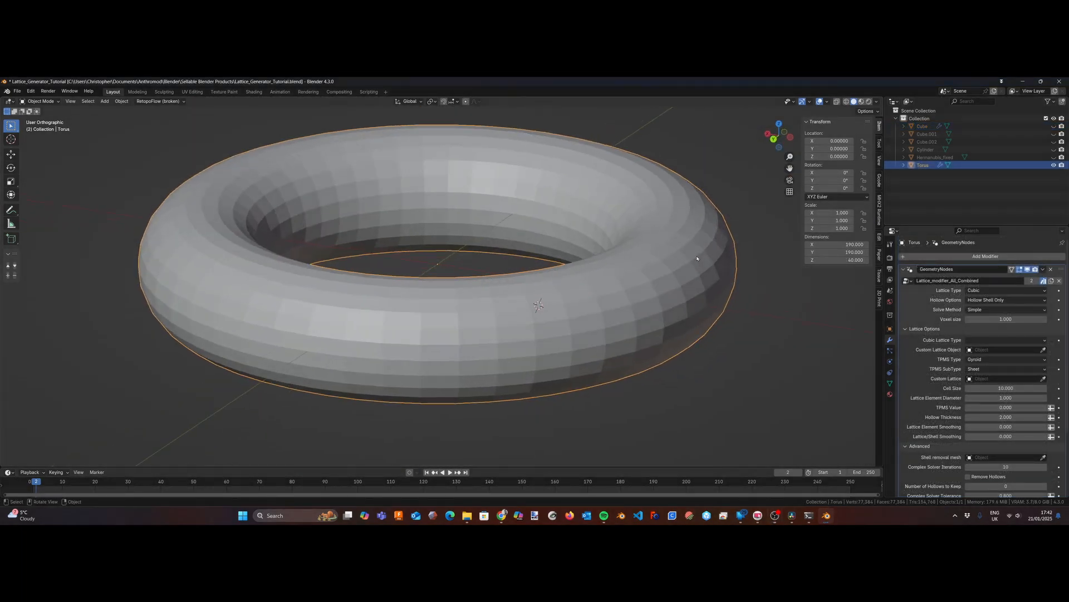
Check the torus's hollow shell in wireframe and, back in solid shading, delete one outer face in Edit Mode
key(z)
click(646, 263)
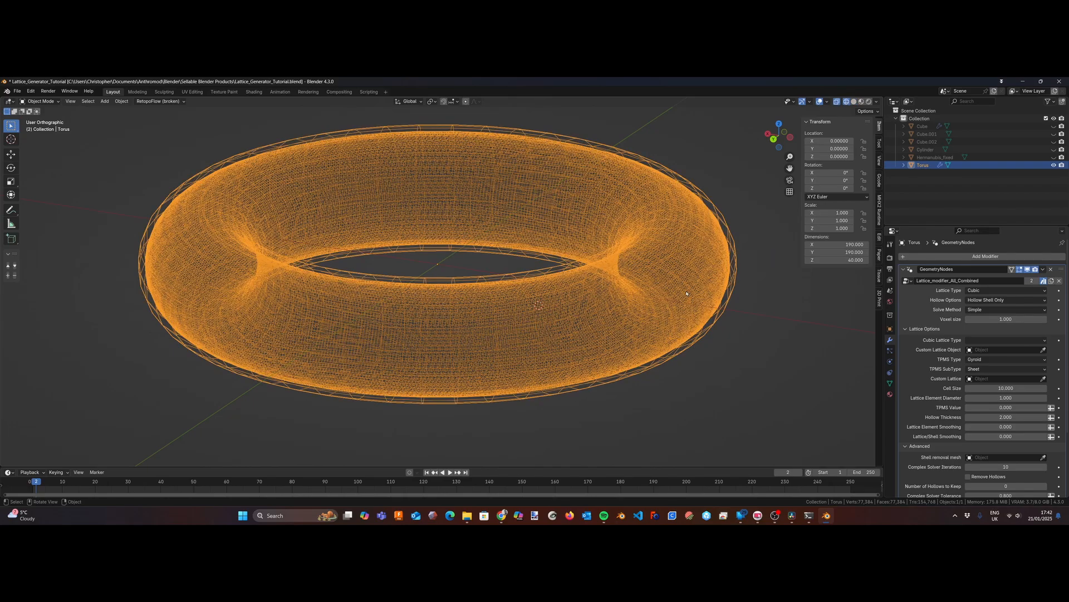
middle_drag(646, 262, 671, 285)
key(z)
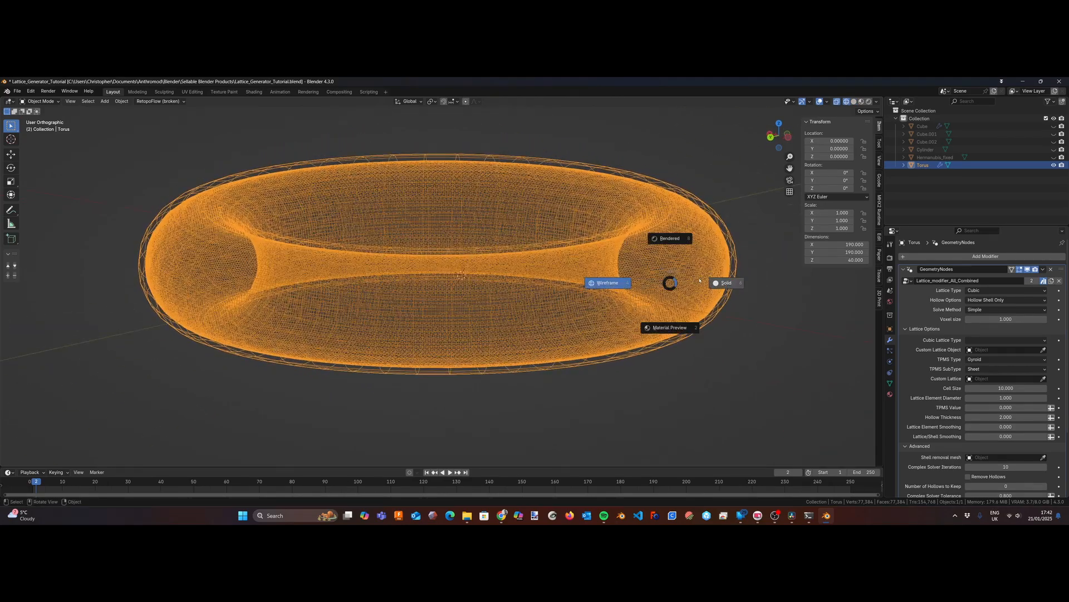
click(724, 282)
key(Tab)
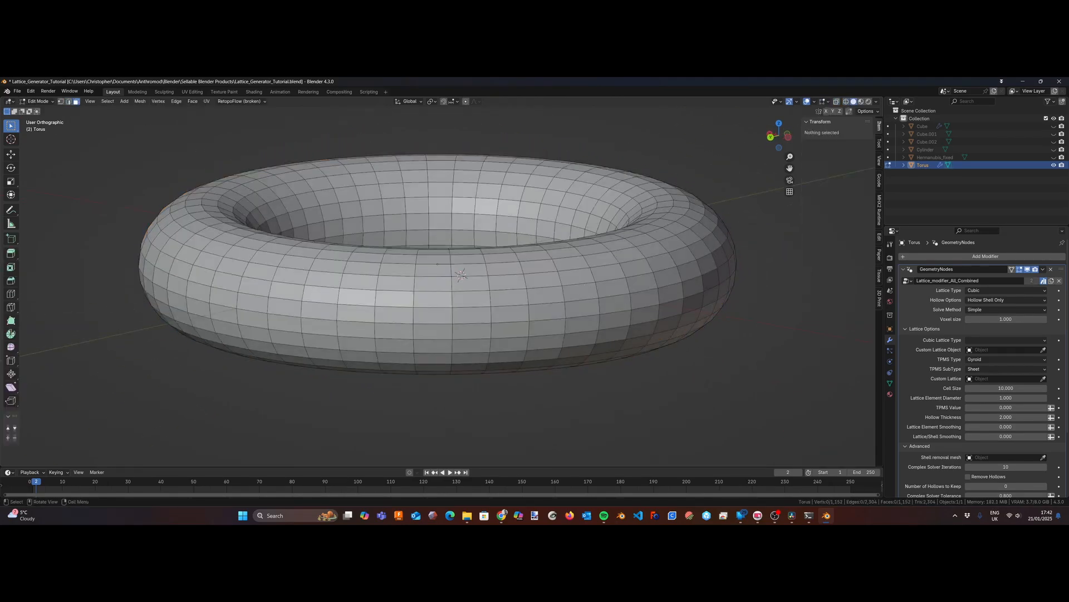
click(534, 279)
key(x)
click(583, 284)
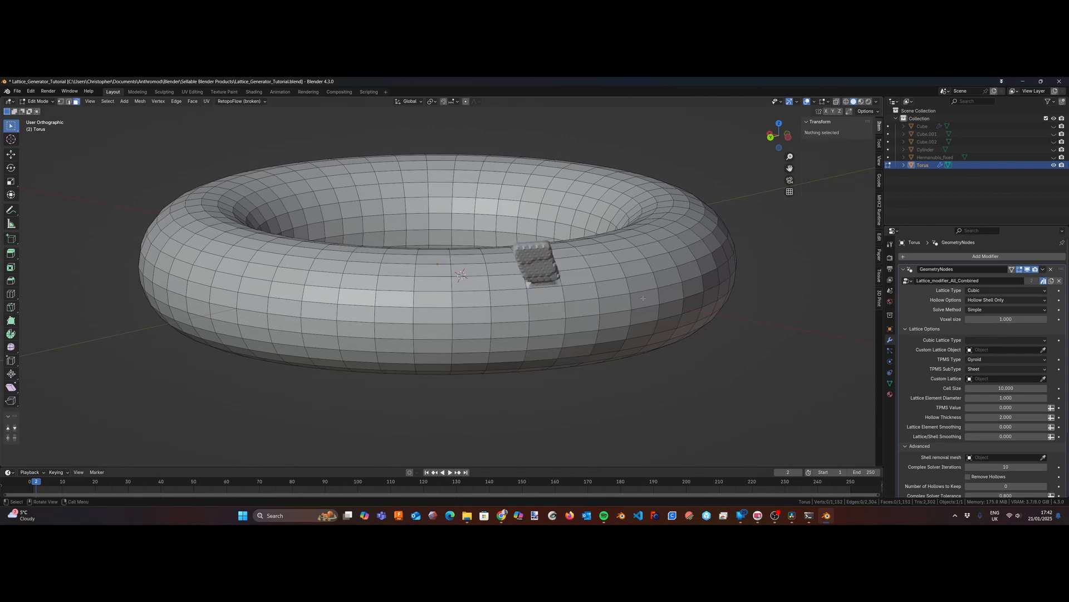
middle_drag(583, 285, 671, 302)
Return to Object Mode and set the torus modifier's Solve Method to Complex - Fault tolerant
key(Tab)
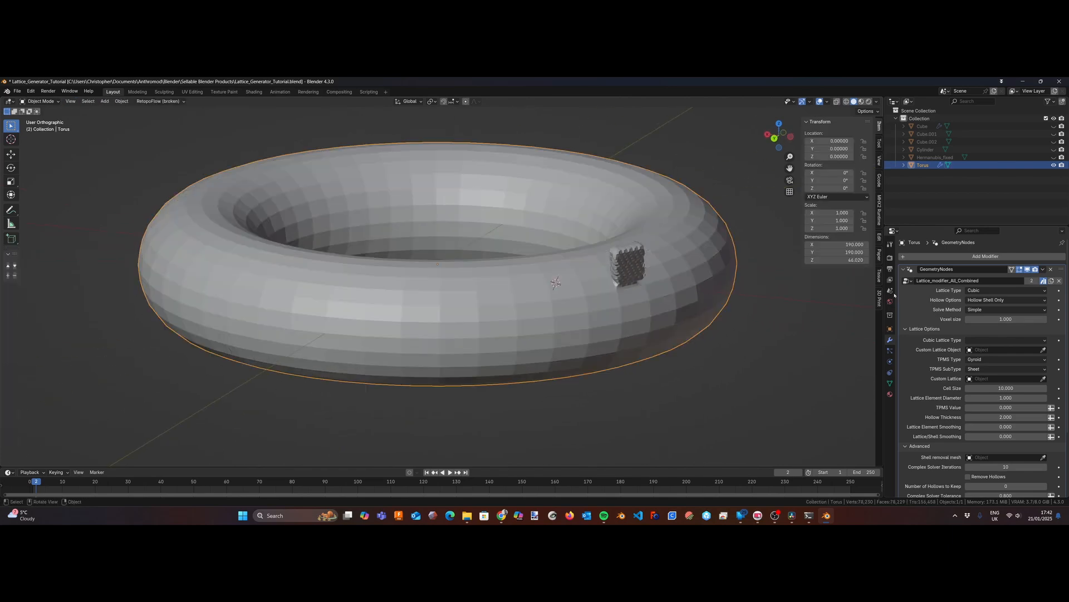
click(1023, 311)
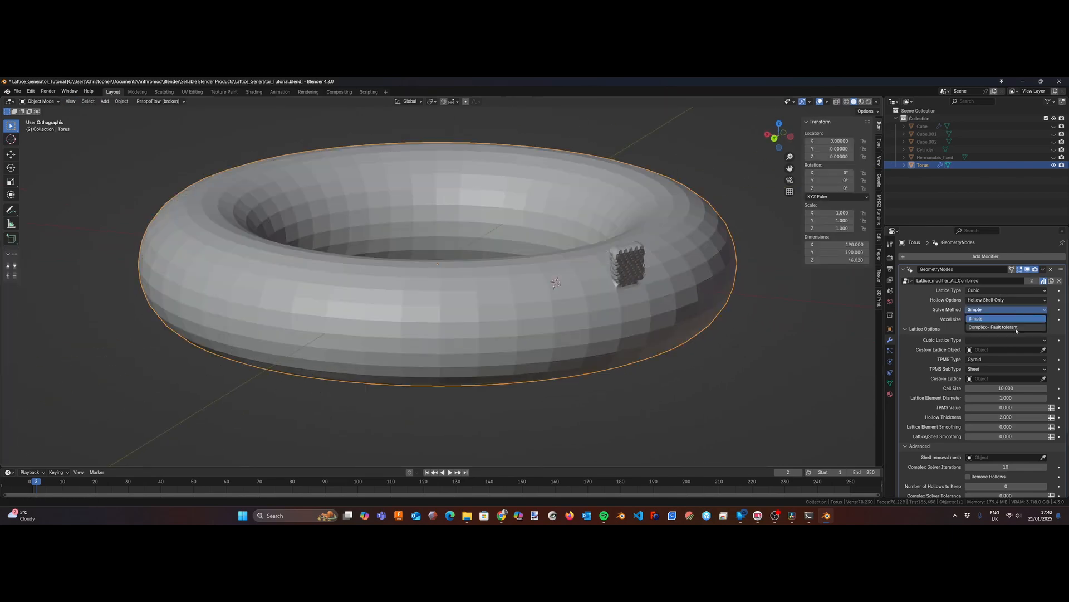
click(1017, 327)
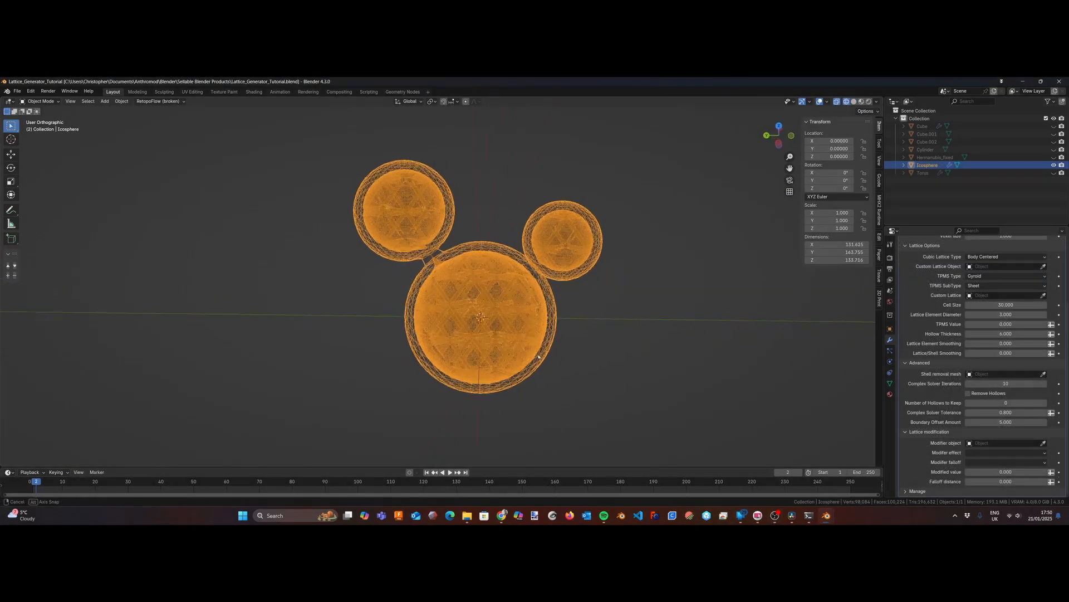
Enable Remove Hollows on the joined icospheres and raise the Number of Hollows to Keep by three, one at a time
middle_drag(539, 357, 525, 347)
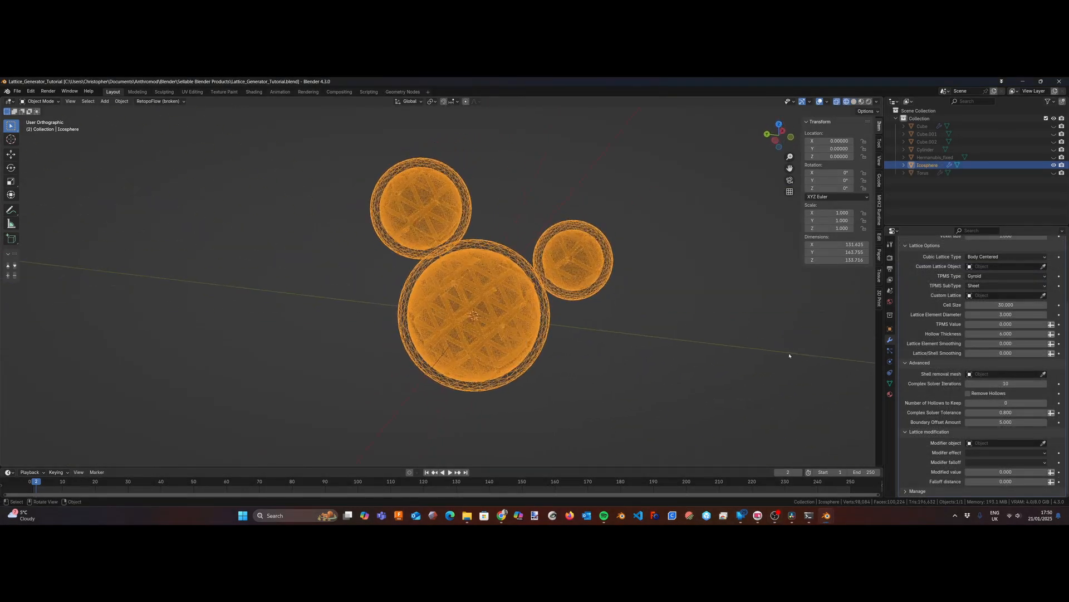
click(968, 393)
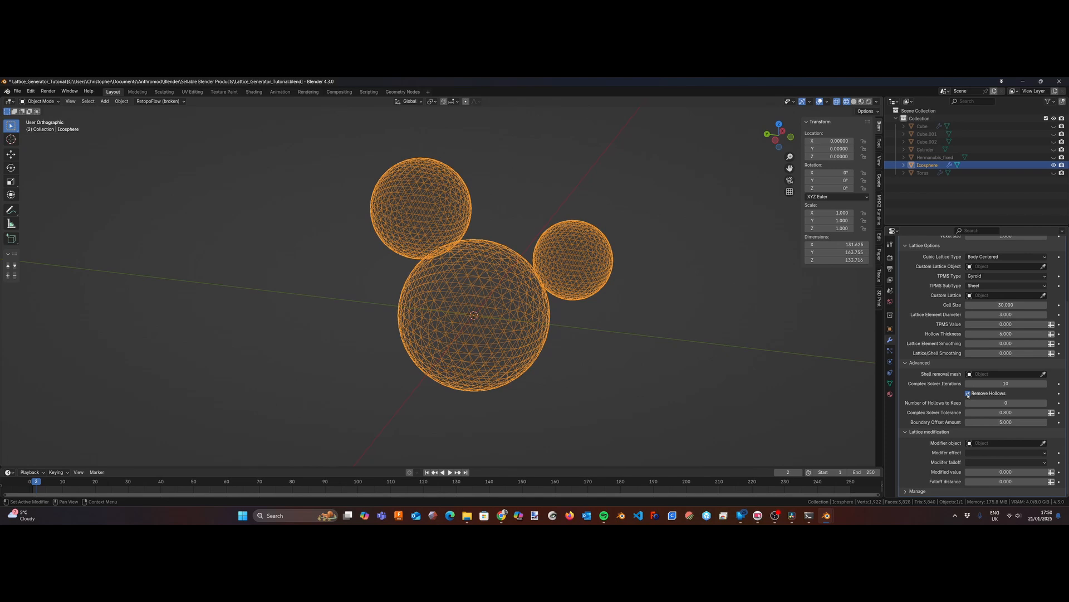
click(1046, 403)
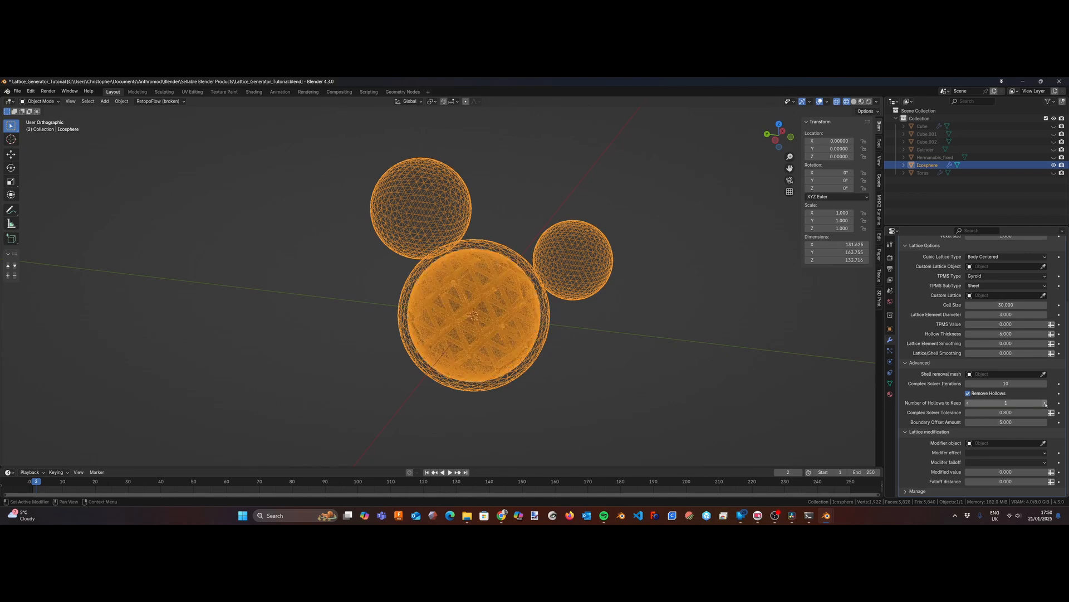
click(1046, 403)
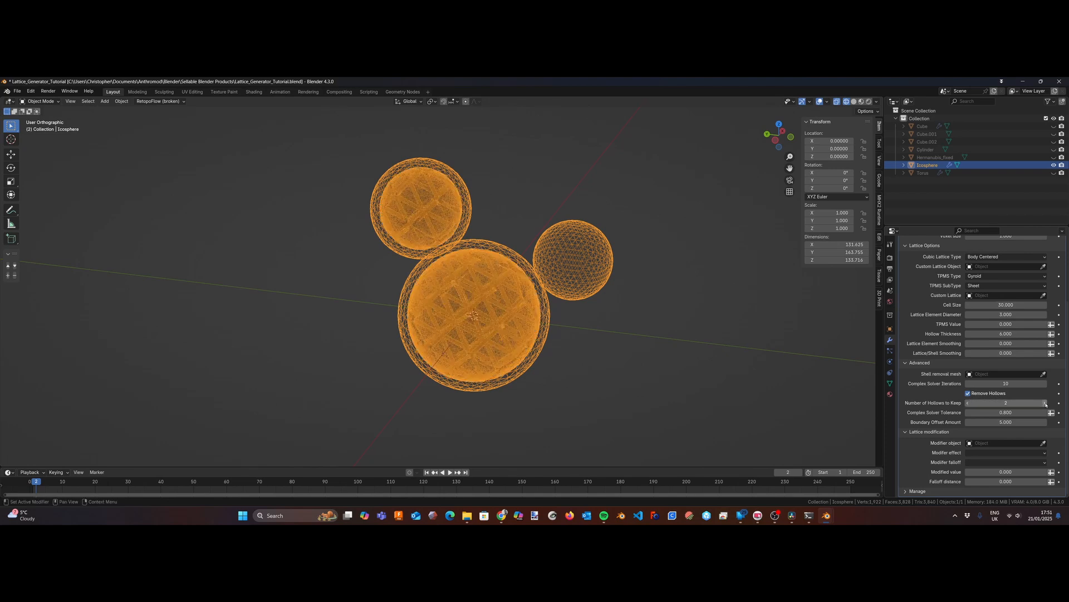
click(1046, 404)
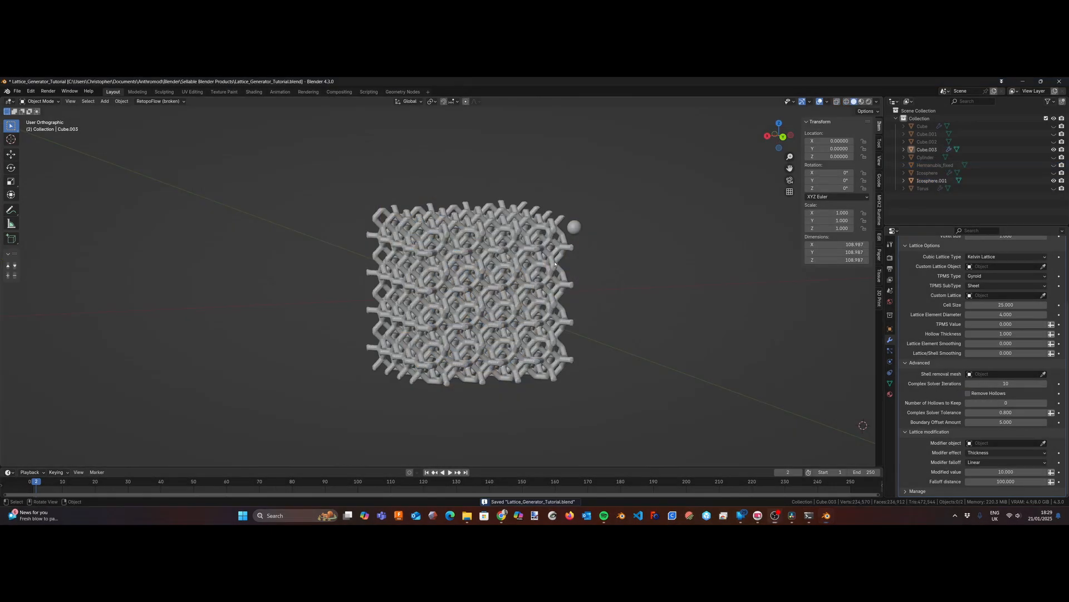
Assign Icosphere.001 as the Modifier object of the Kelvin lattice cube and move that small sphere around the cube's upper corners
click(1043, 443)
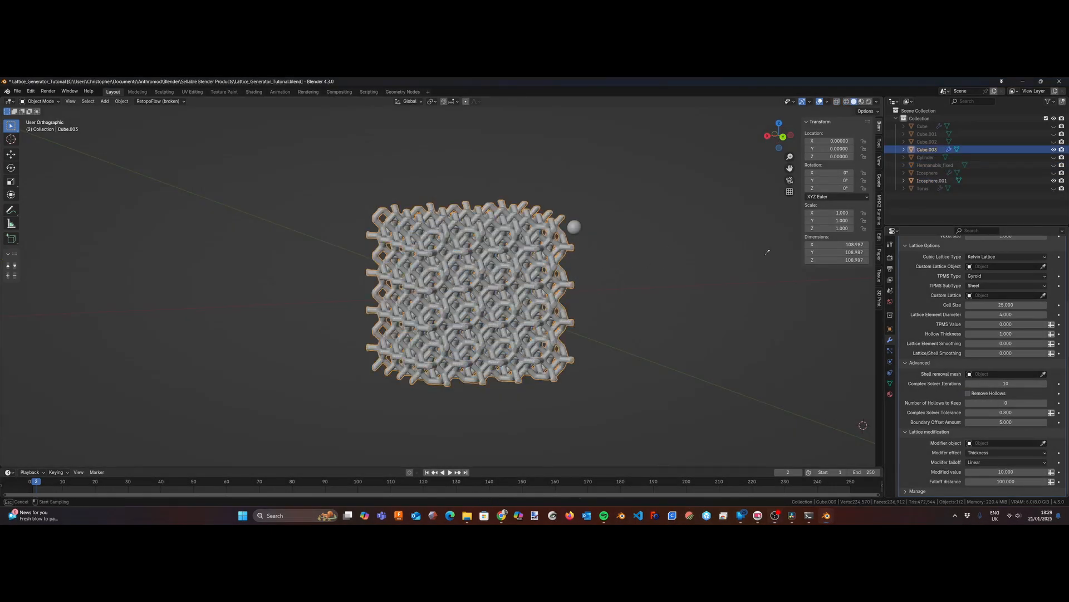
click(574, 225)
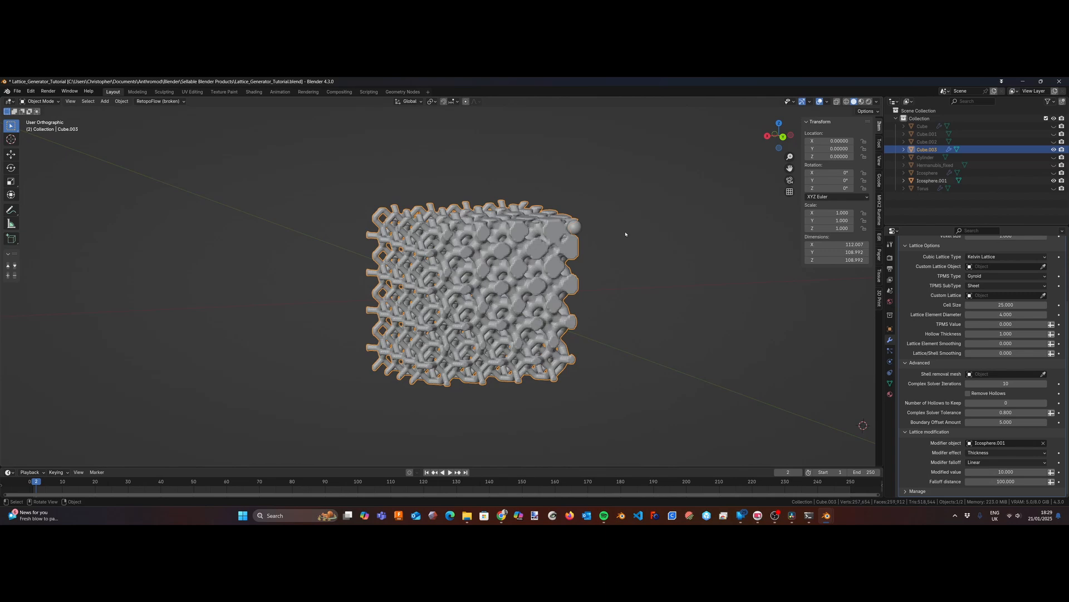
click(577, 227)
key(g)
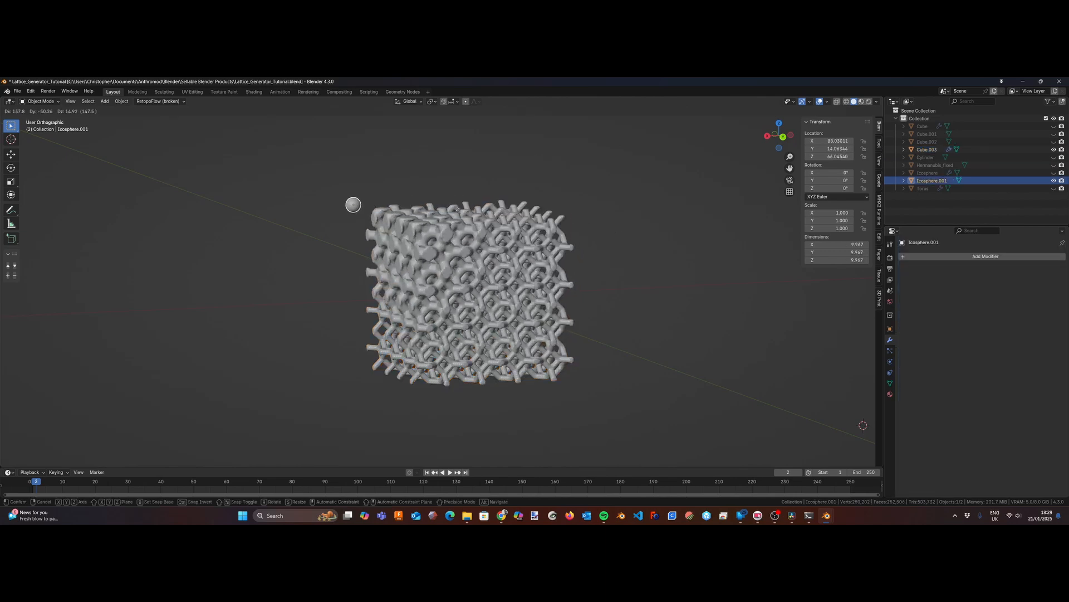
click(592, 209)
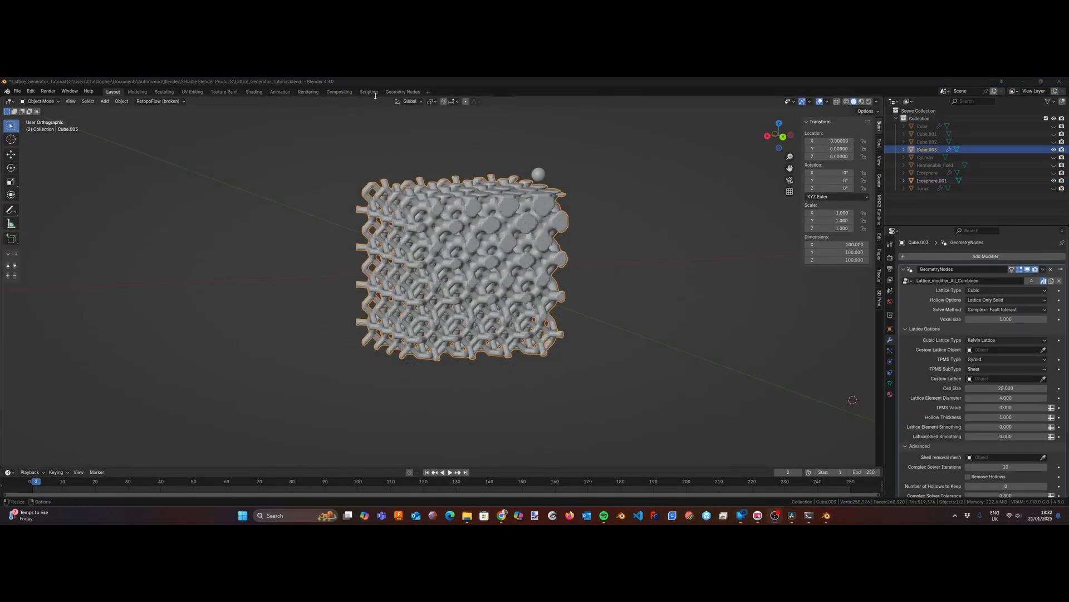
Switch to the Geometry Nodes workspace, enlarge the node editor and look through the Lattice_modifier_All_Combined node tree up to its output
click(393, 93)
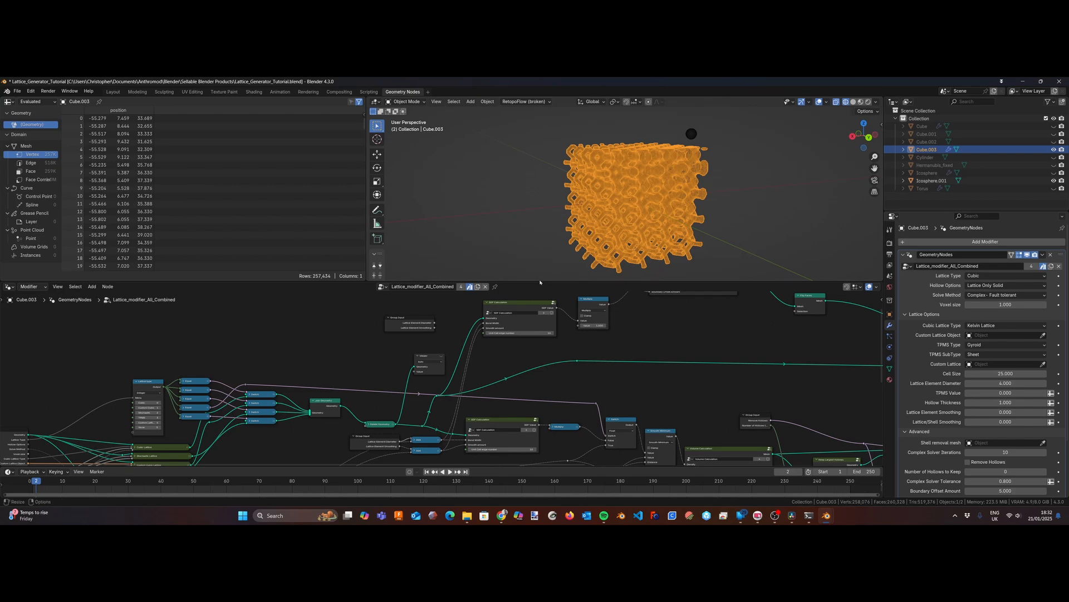
drag(540, 282, 539, 152)
middle_drag(360, 385, 474, 232)
middle_drag(584, 272, 62, 335)
middle_drag(516, 277, 323, 317)
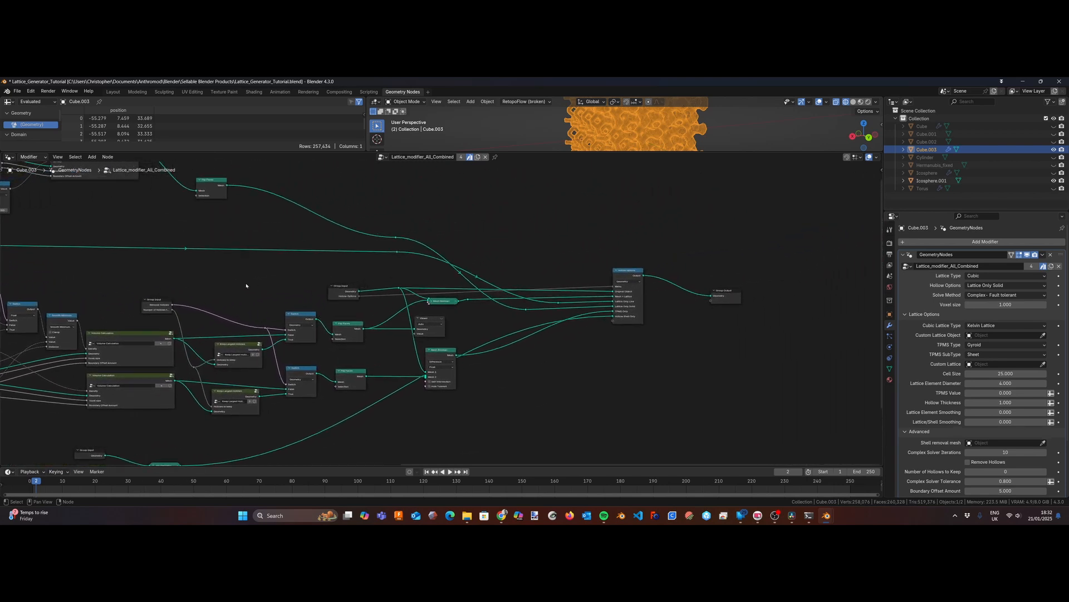
middle_drag(248, 284, 588, 342)
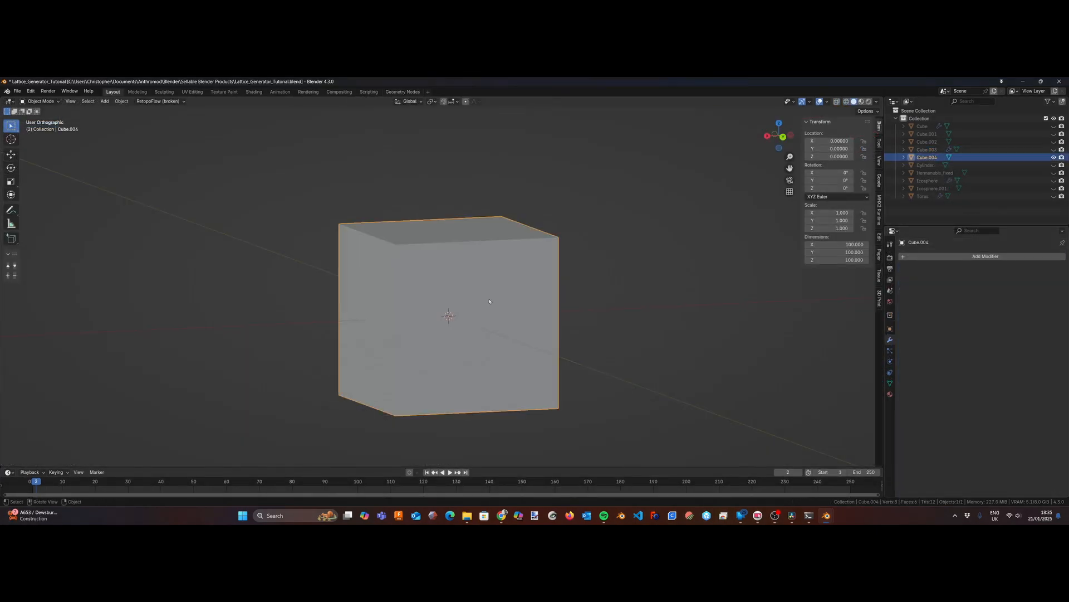
Add a Geometry Nodes modifier to the plain cube Cube.004 and assign it the Simple_Implementation node group
click(910, 258)
click(906, 259)
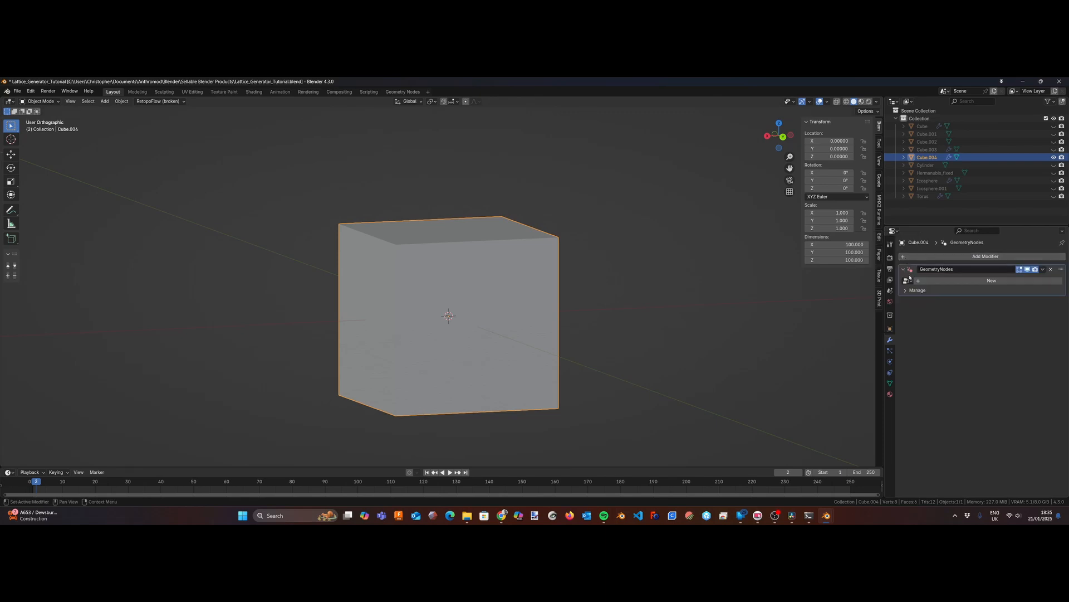
click(908, 281)
click(931, 300)
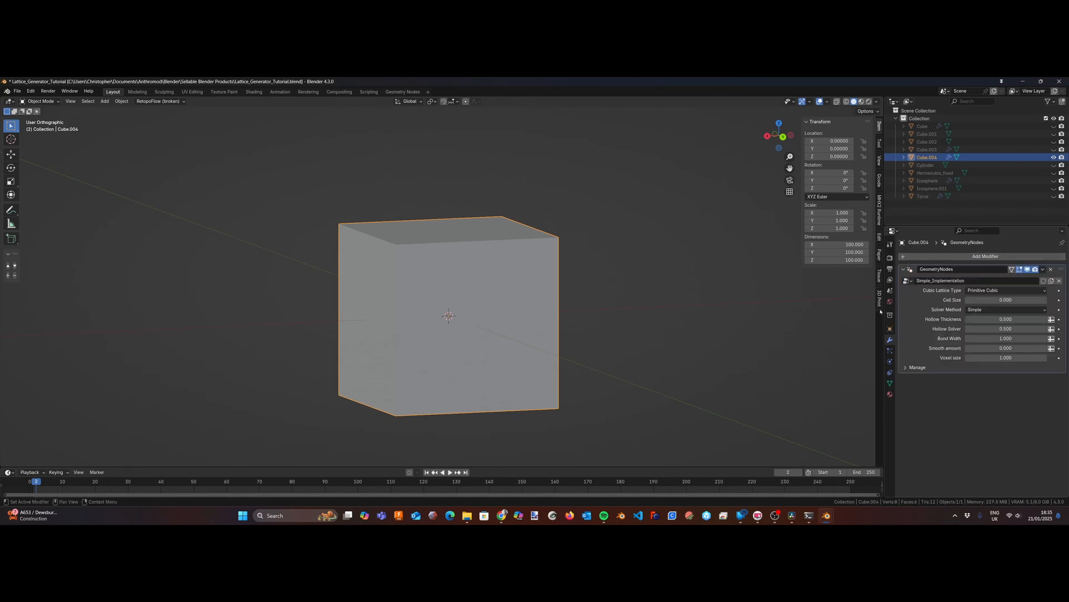
shift+middle_drag(881, 312, 678, 176)
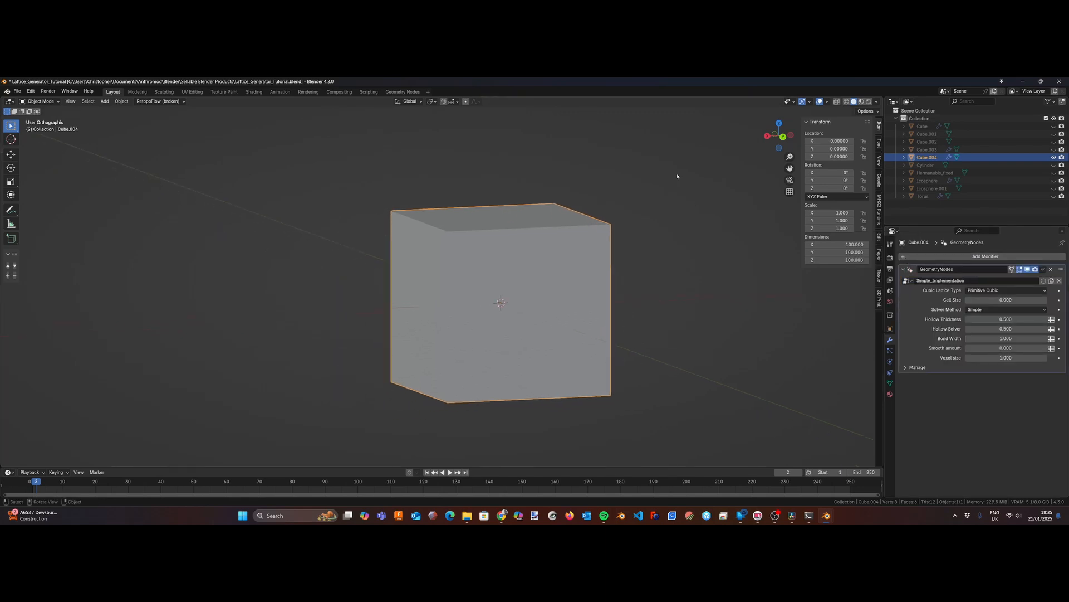
Show the whole Simple_Implementation node tree in an enlarged editor of the Geometry Nodes workspace and set the modifier's Cell Size to 25
click(409, 92)
drag(507, 376, 507, 276)
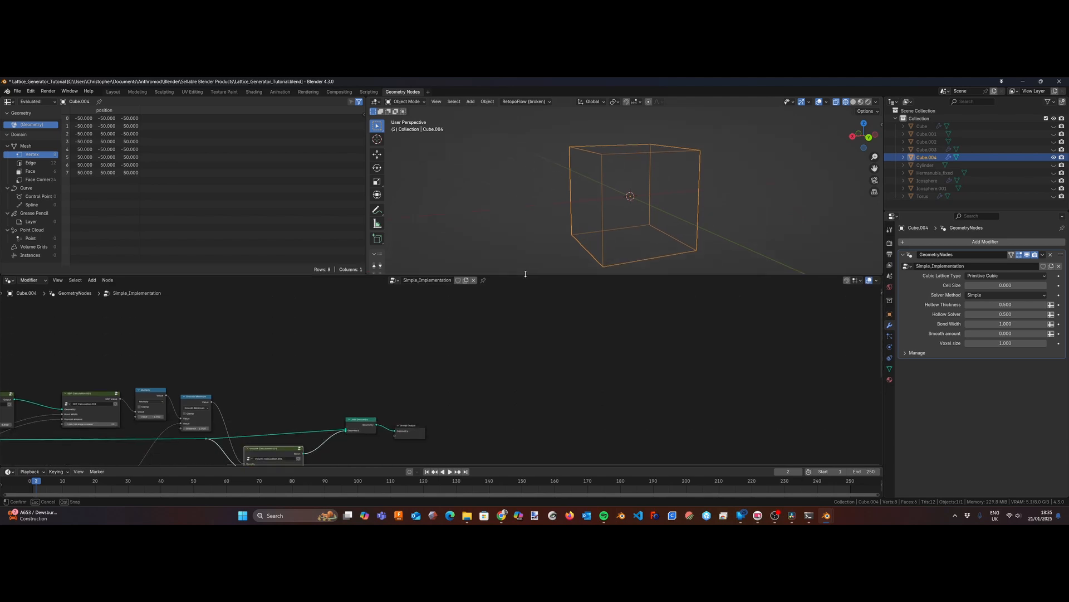
key(Home)
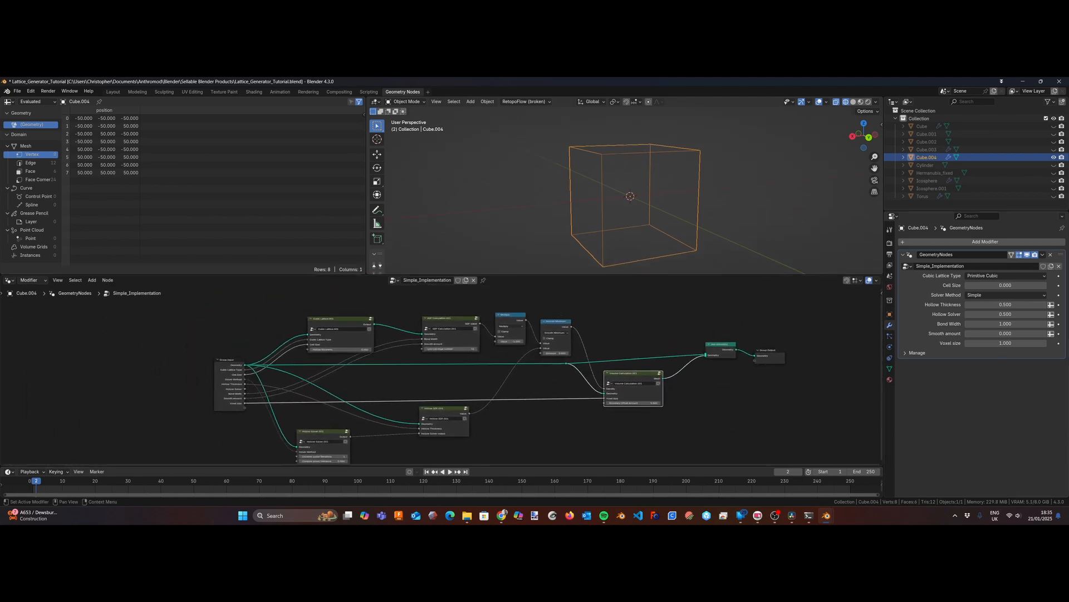
click(1017, 285)
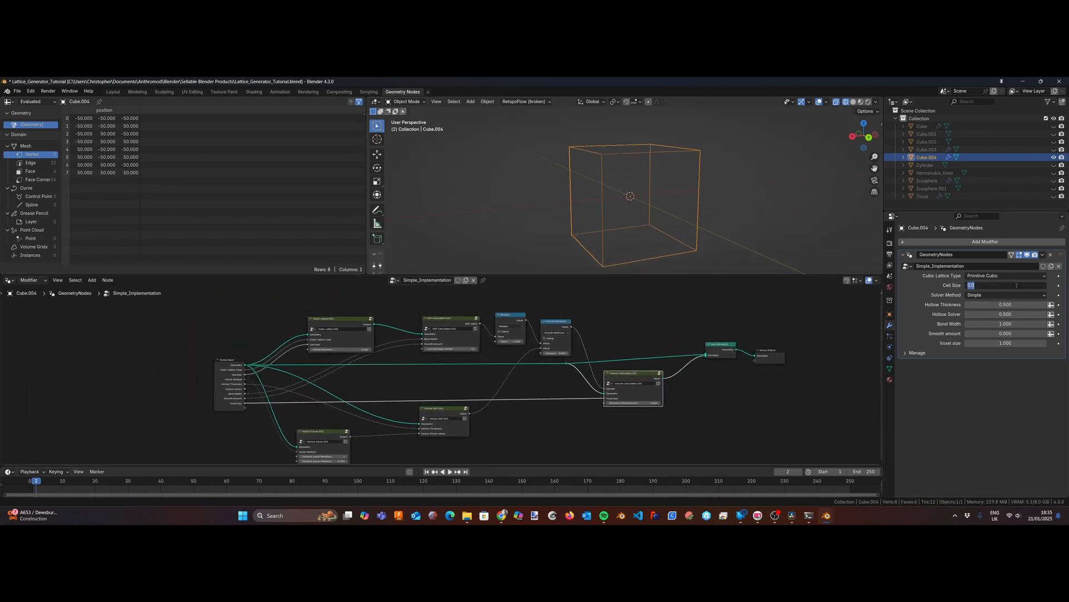
key(Return)
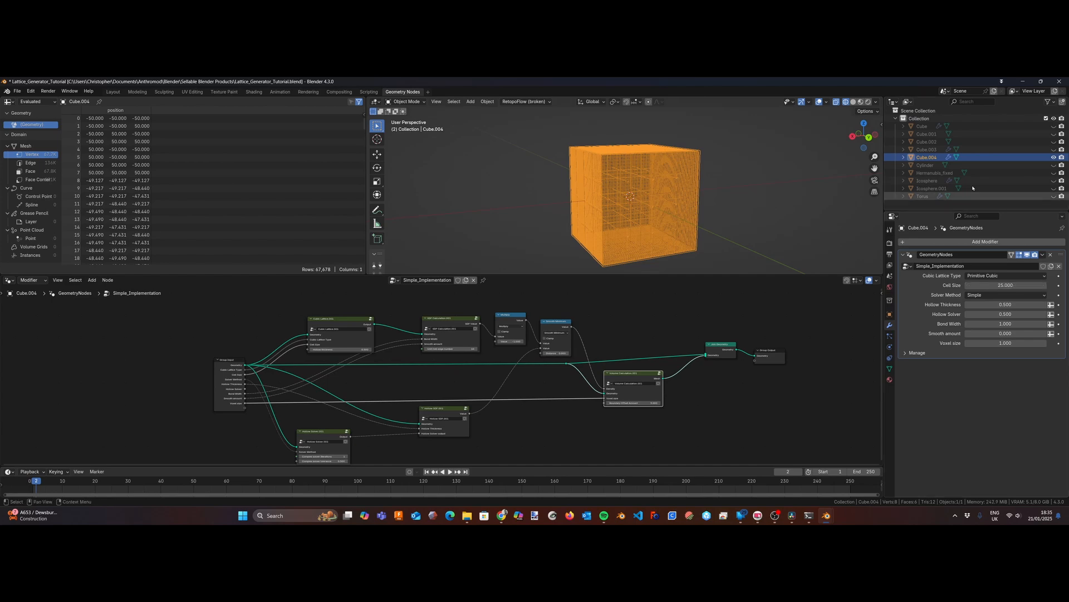